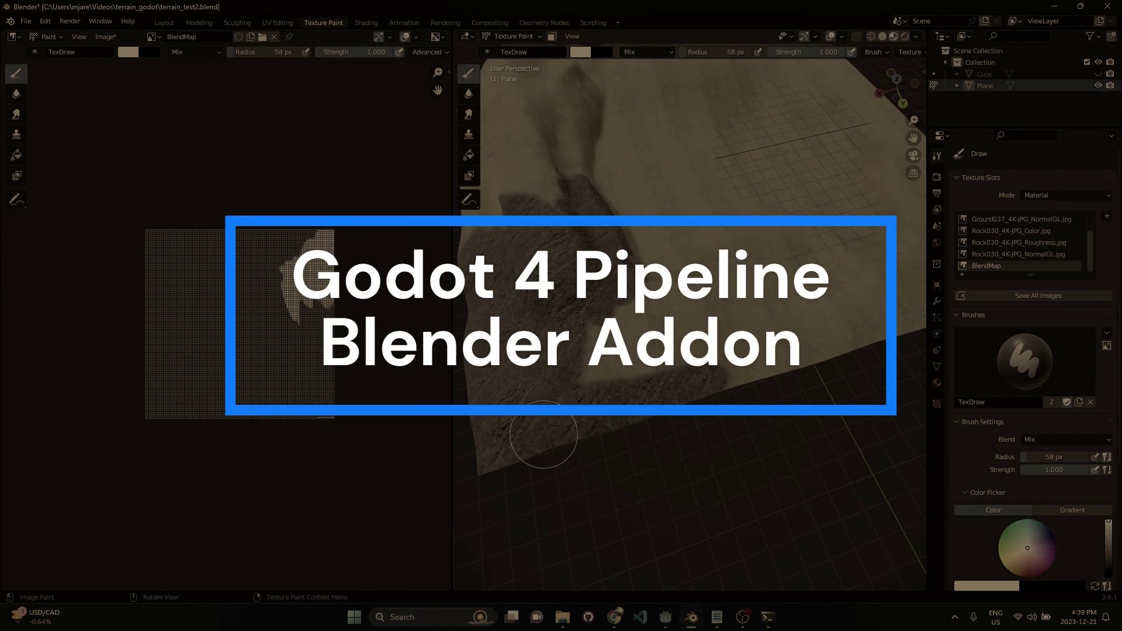
pyautogui.moveTo(613, 345); pyautogui.dragTo(843, 342, button='middle')
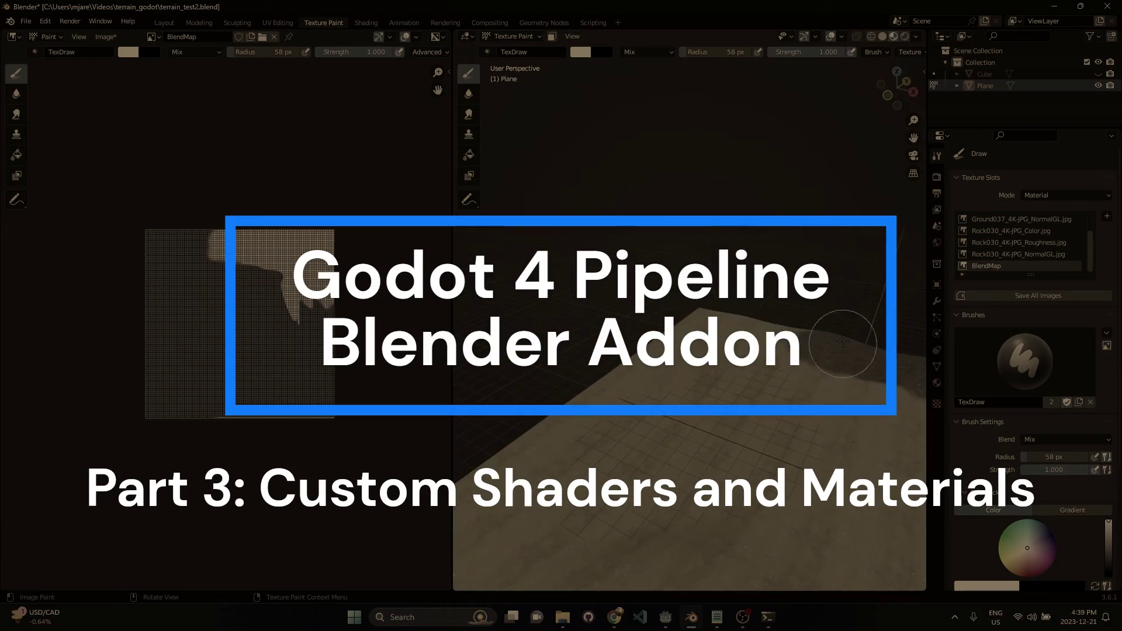
pyautogui.moveTo(708, 322); pyautogui.dragTo(751, 263, button='middle')
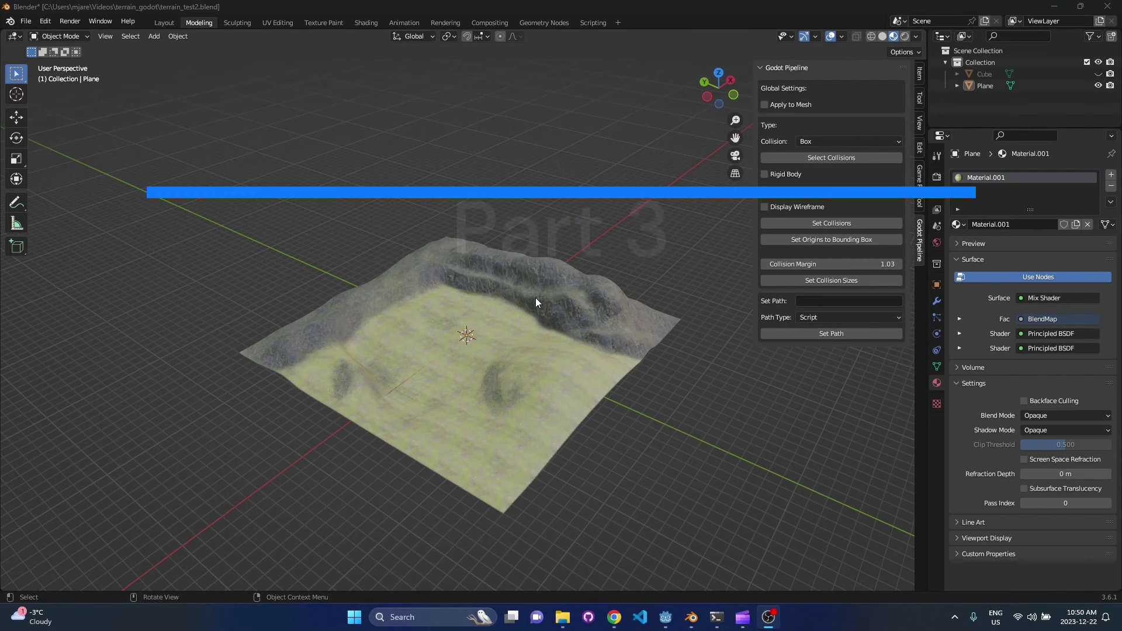
# Select the terrain plane and assign Material.002 to it in place of its current material
pyautogui.moveTo(525, 303); pyautogui.dragTo(546, 324, button='middle')
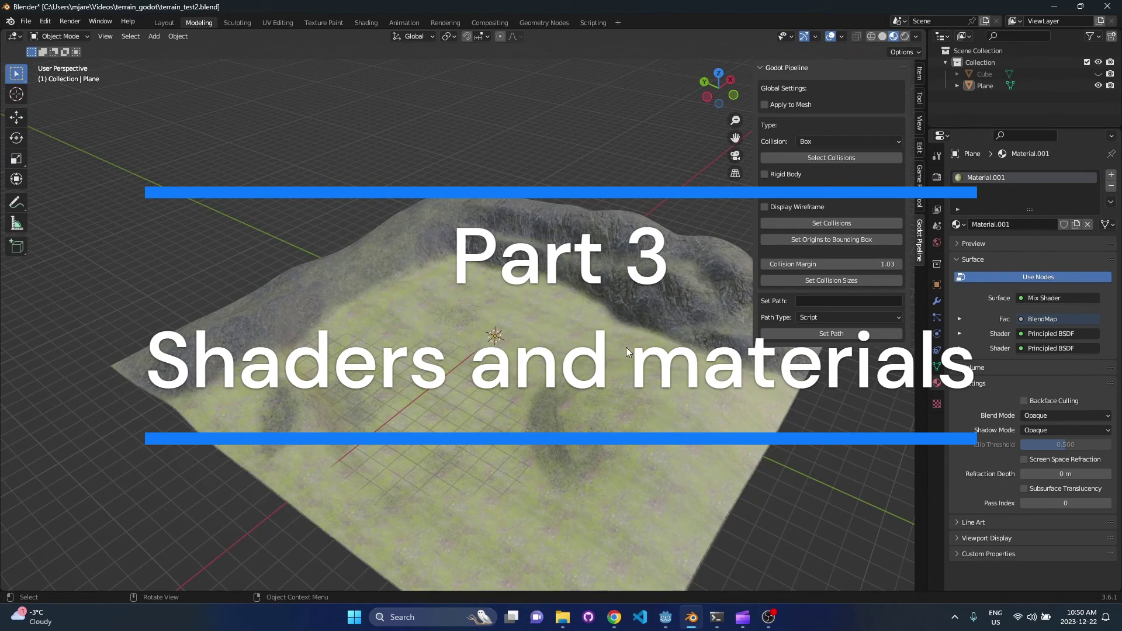
pyautogui.click(570, 349)
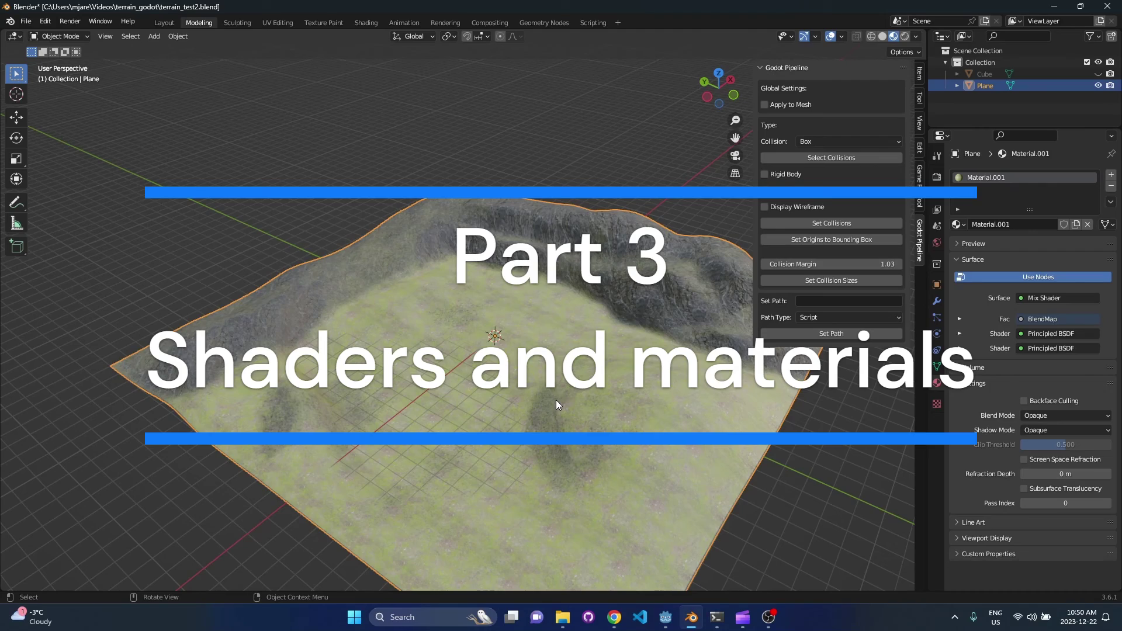
pyautogui.moveTo(548, 398); pyautogui.dragTo(520, 381, button='middle')
pyautogui.scroll(4, 535, 343)
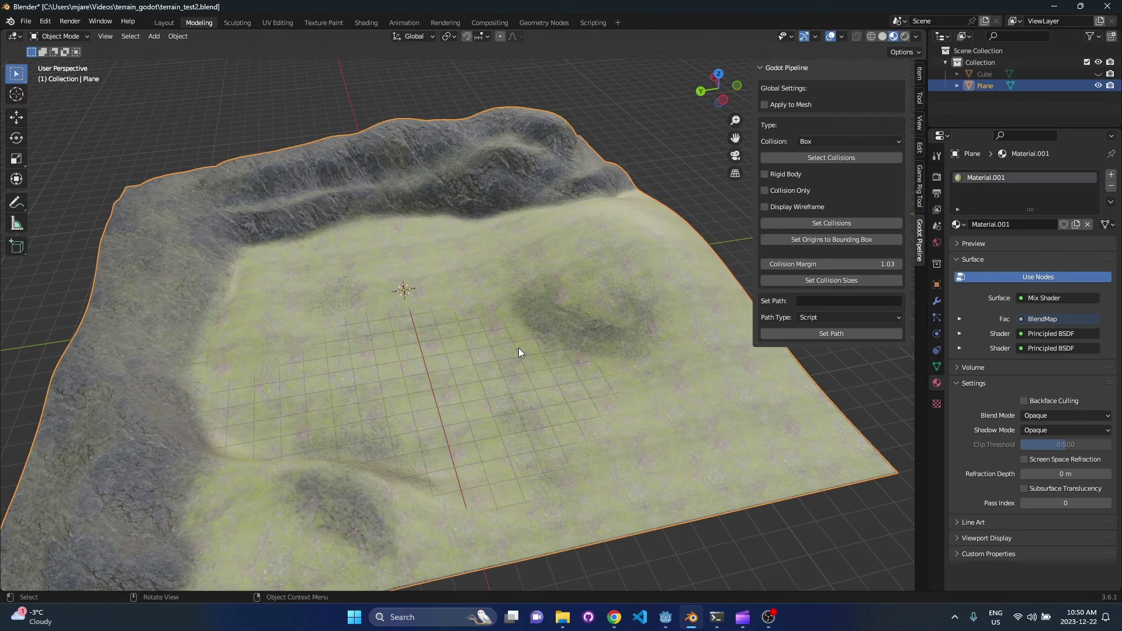
pyautogui.moveTo(517, 348)
pyautogui.mouseDown(button='middle')
pyautogui.moveTo(503, 342)
pyautogui.moveTo(535, 343)
pyautogui.moveTo(506, 339)
pyautogui.moveTo(516, 358)
pyautogui.mouseUp(button='middle')
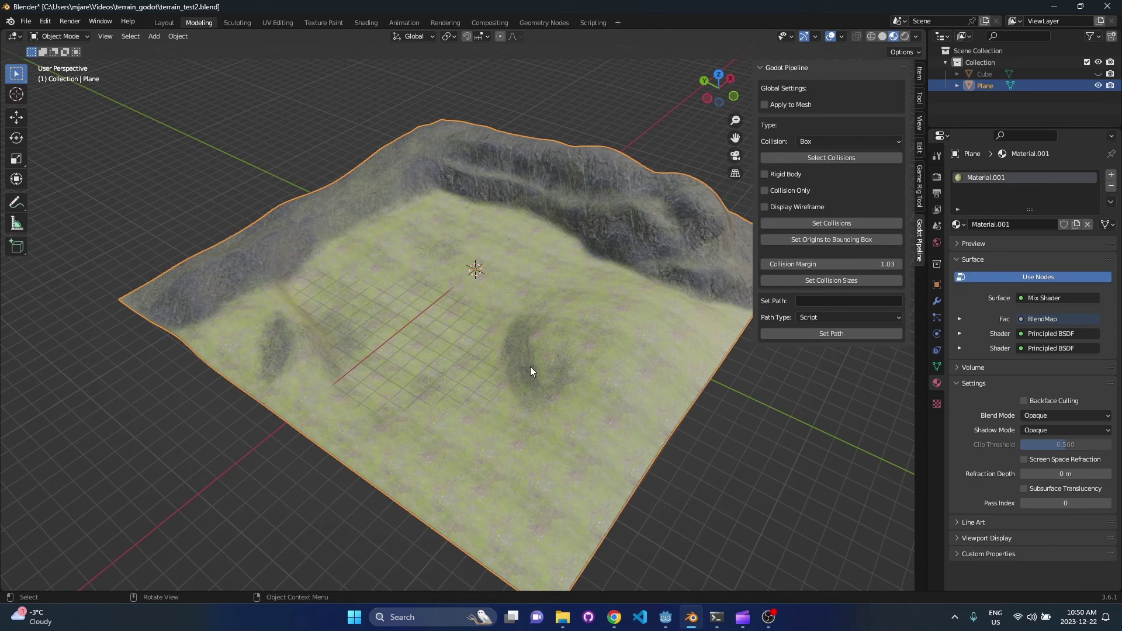
pyautogui.moveTo(517, 351); pyautogui.dragTo(632, 366, button='middle')
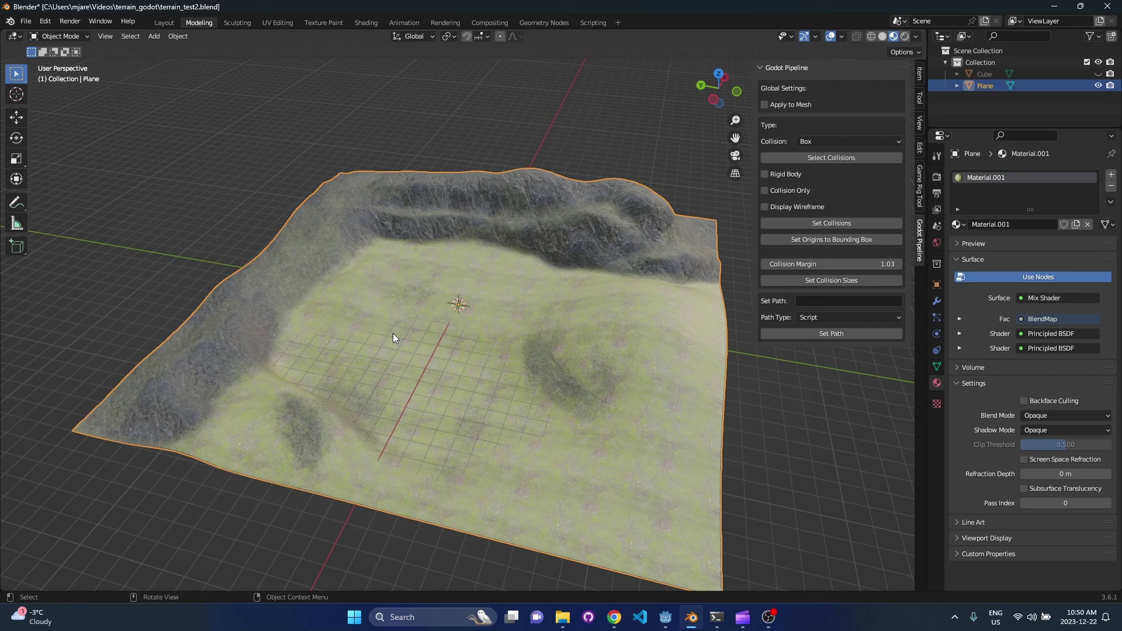
pyautogui.moveTo(393, 338); pyautogui.dragTo(360, 336, button='middle')
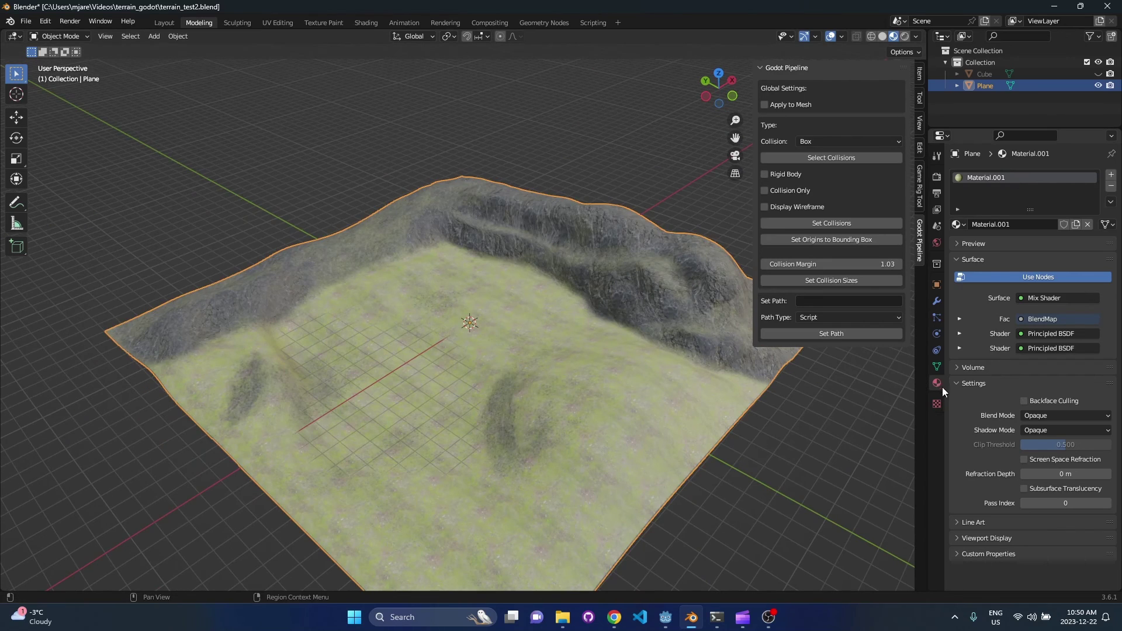
pyautogui.click(958, 225)
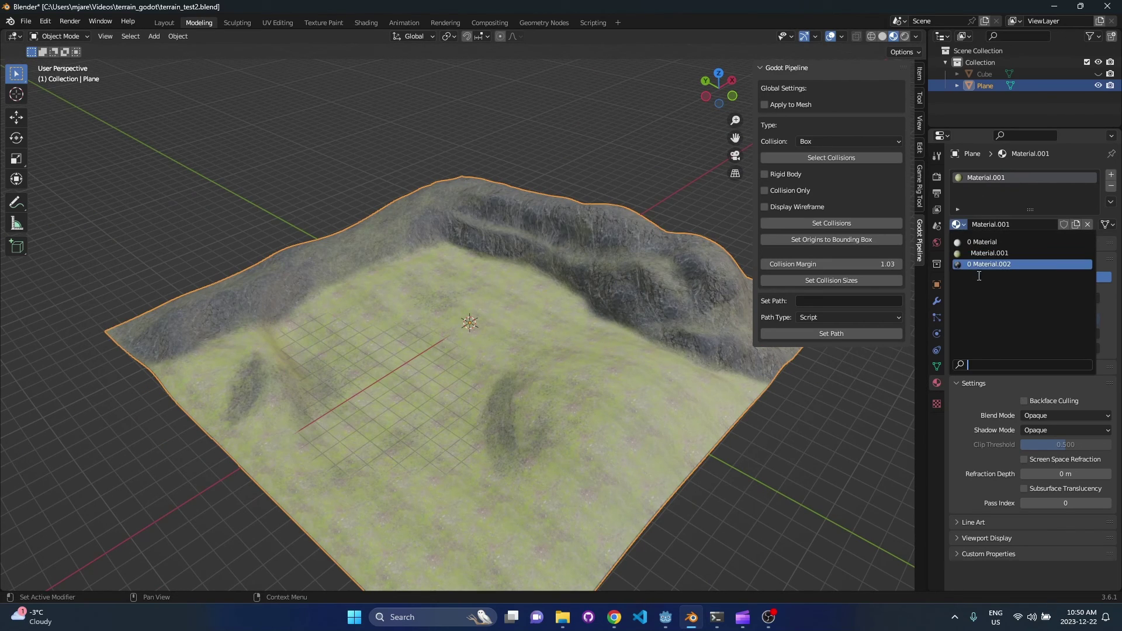
pyautogui.click(986, 264)
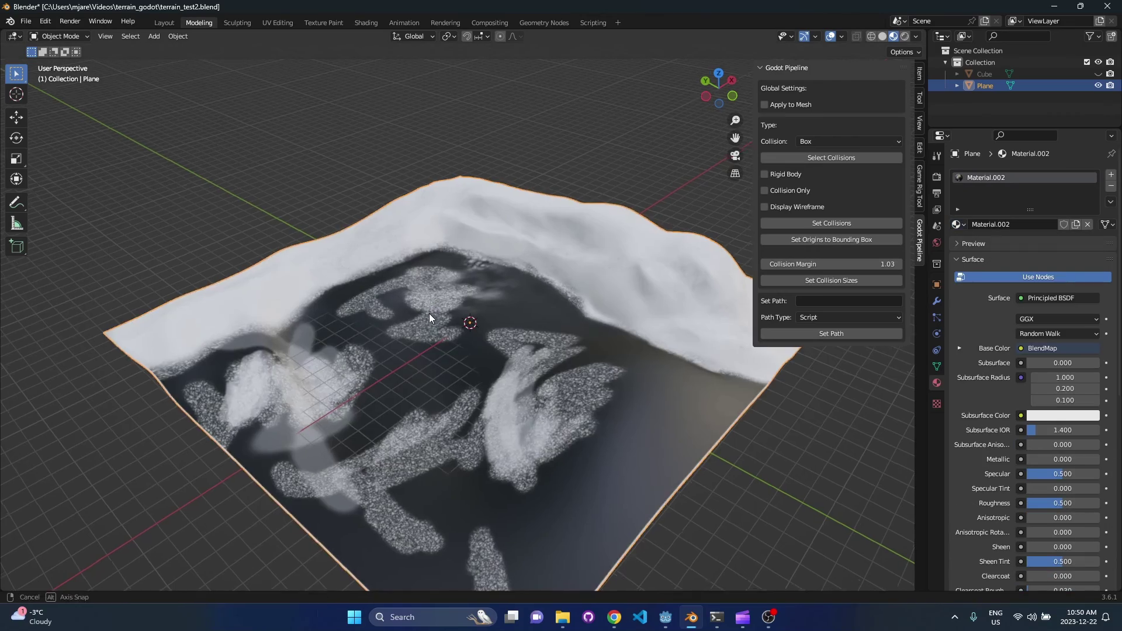
# Examine the painted blend map on the terrain from several angles and distances
pyautogui.moveTo(429, 313); pyautogui.dragTo(475, 324, button='middle')
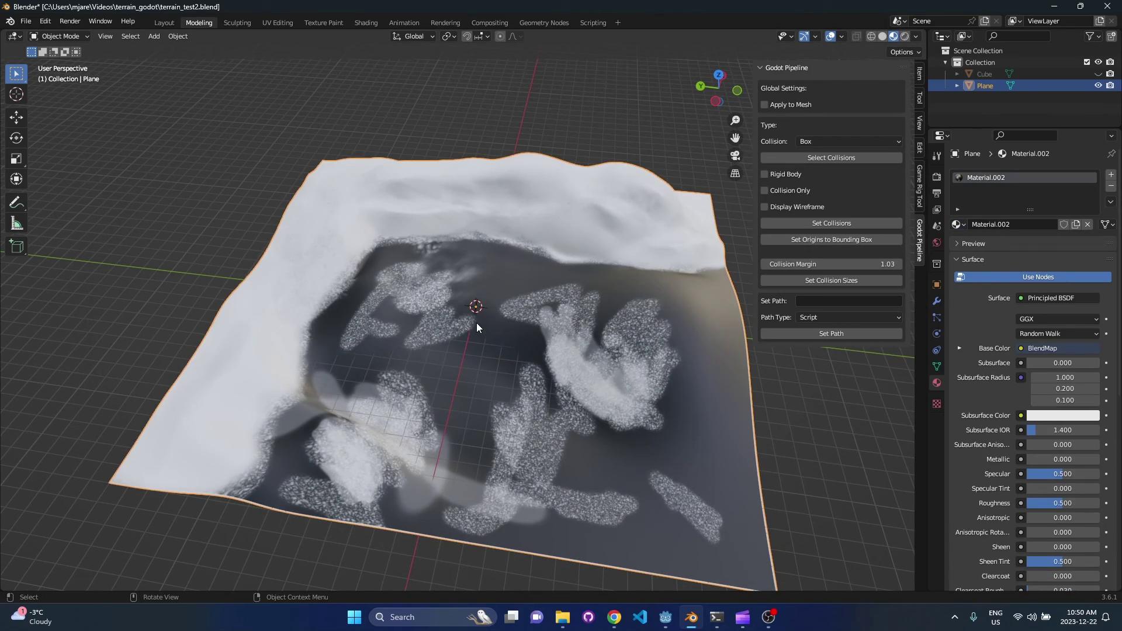
pyautogui.scroll(4, 476, 323)
pyautogui.scroll(-6, 526, 316)
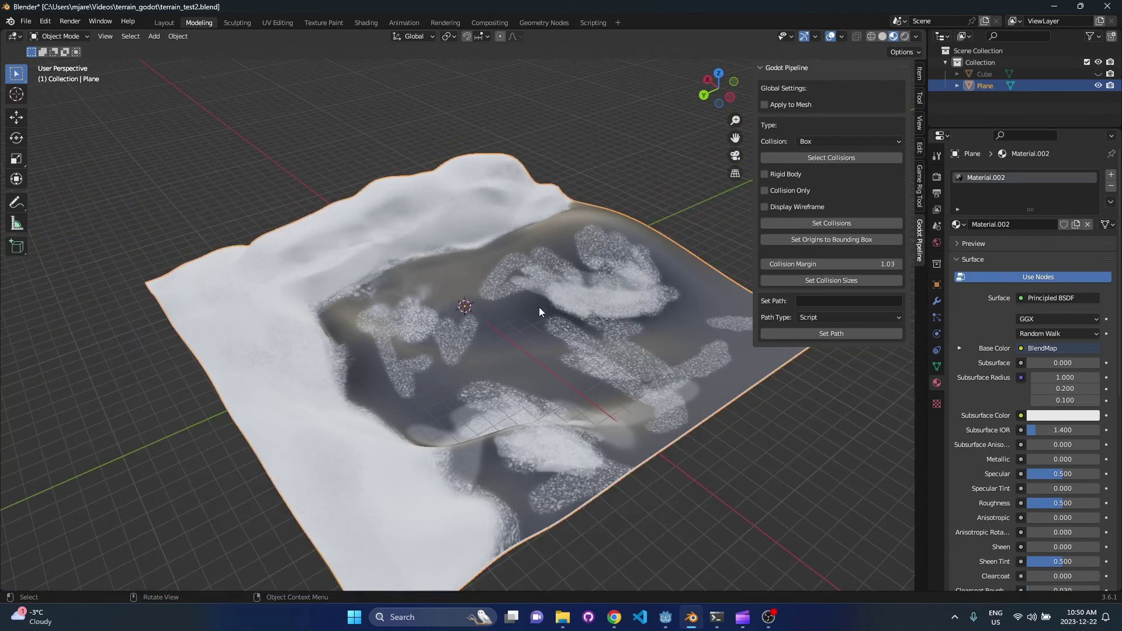
pyautogui.moveTo(539, 305); pyautogui.dragTo(468, 323, button='middle')
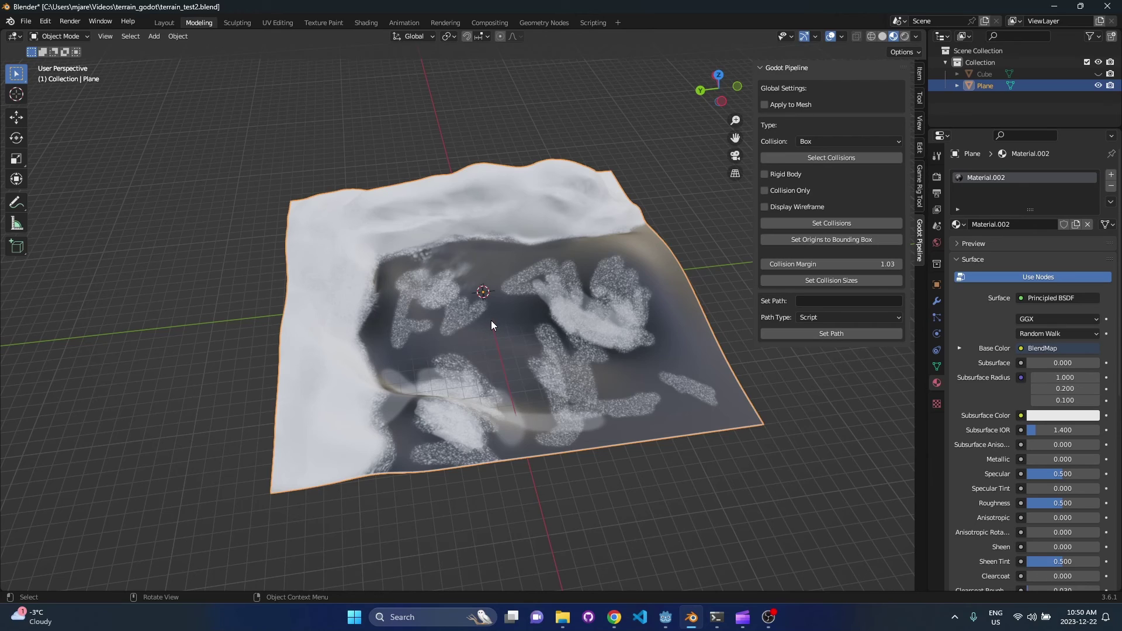
pyautogui.scroll(3, 492, 350)
pyautogui.moveTo(472, 353); pyautogui.dragTo(511, 340, button='middle')
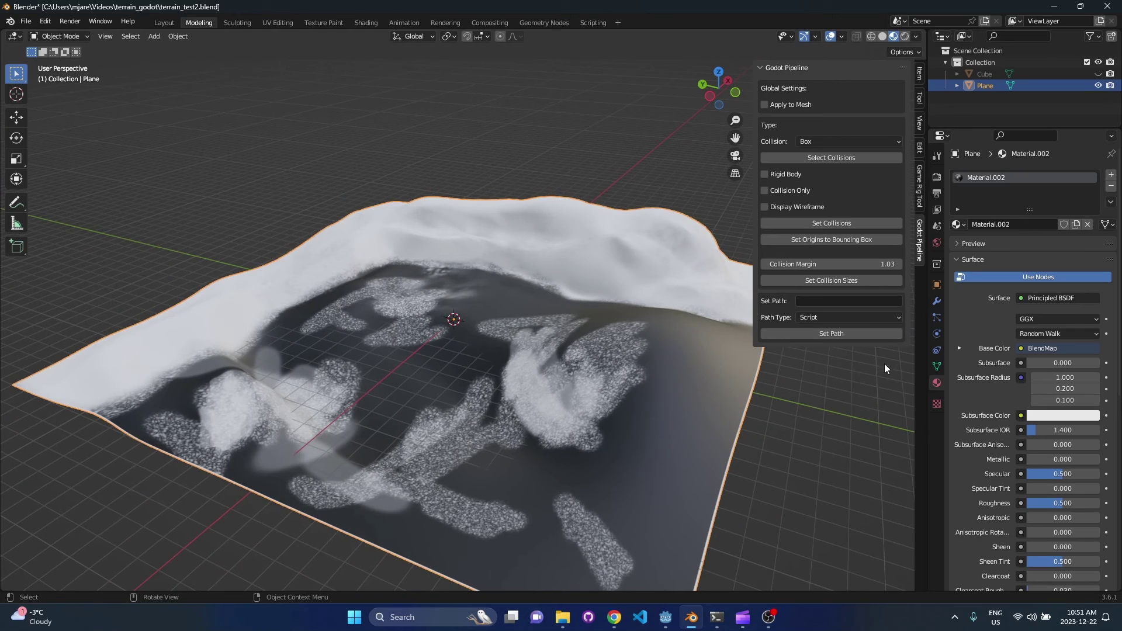
# Show the terrain plane's object properties and apply a Trimesh collision to it with Godot Pipeline
pyautogui.click(937, 285)
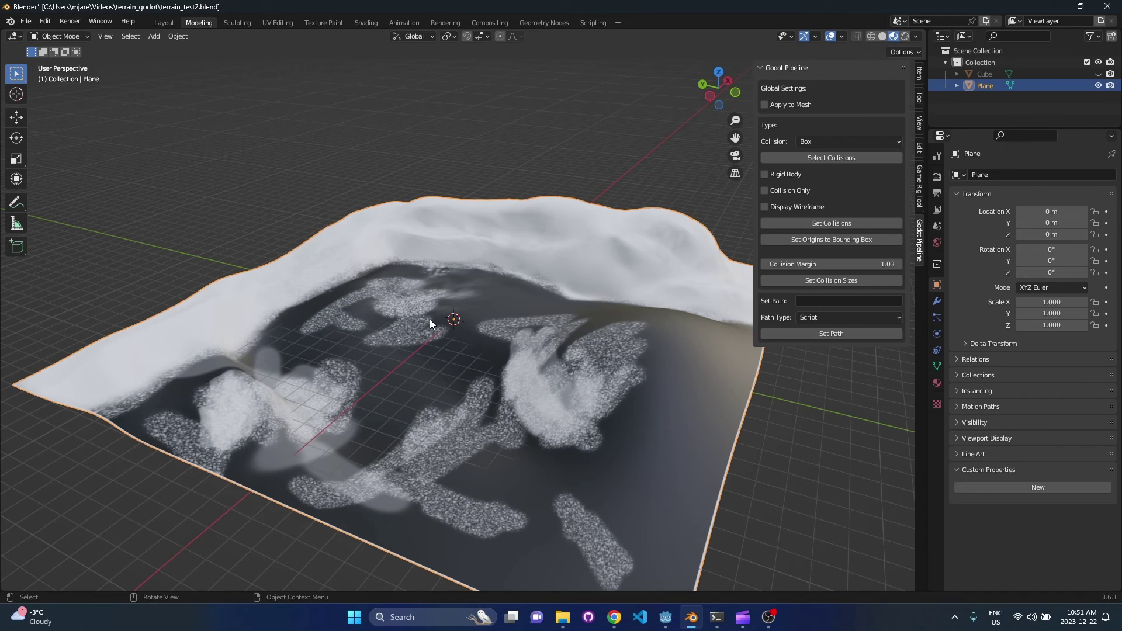
pyautogui.press('n')
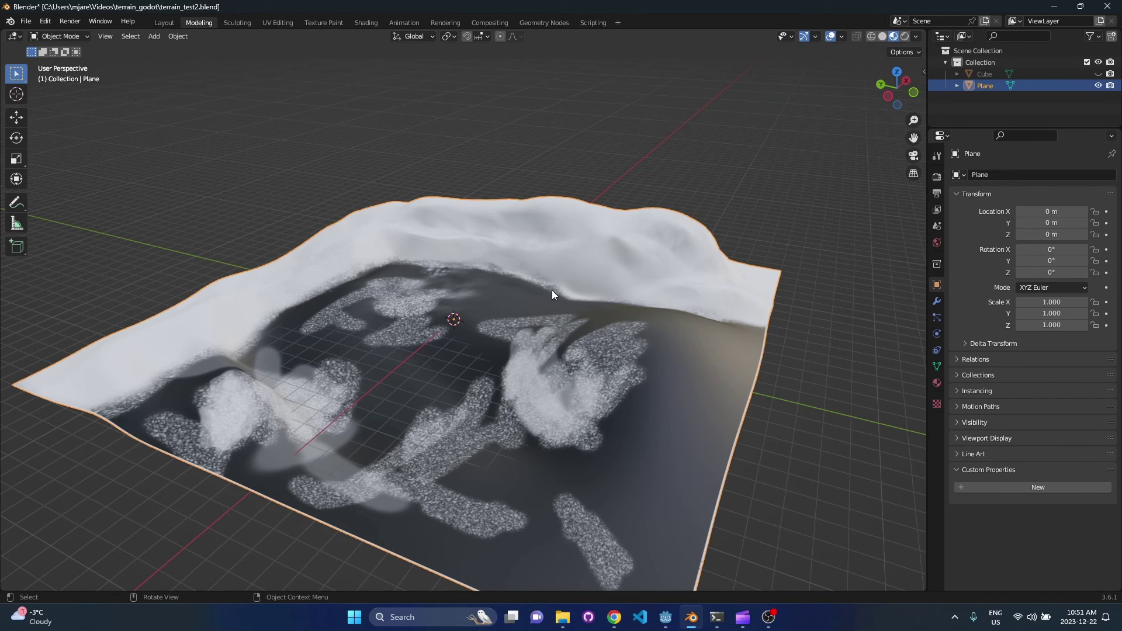
pyautogui.press('n')
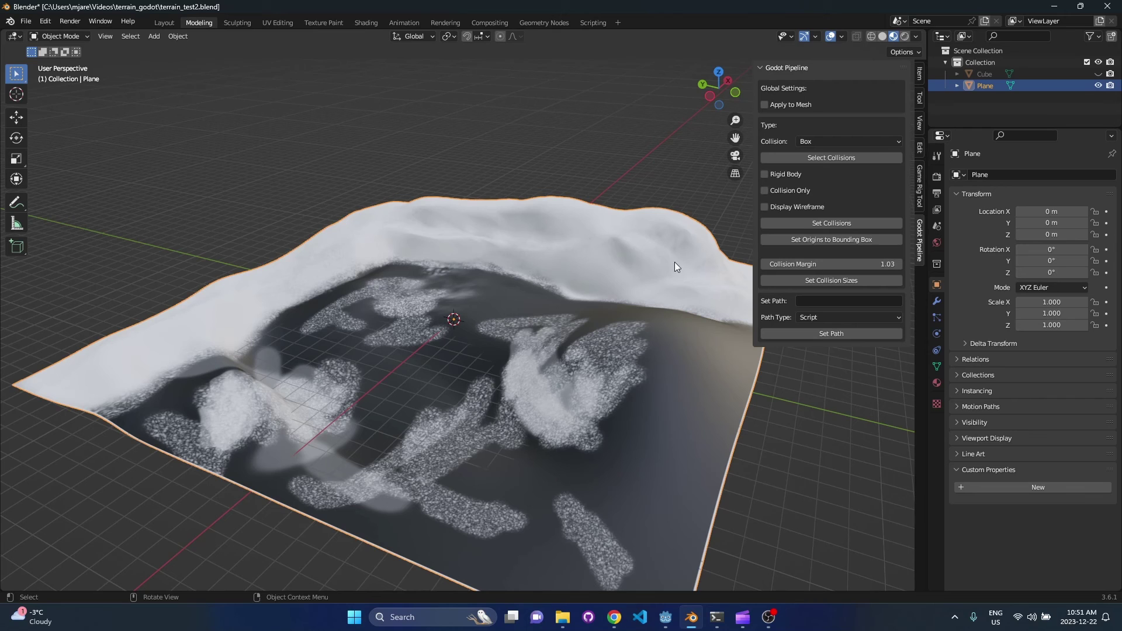
pyautogui.moveTo(427, 348); pyautogui.dragTo(439, 363, button='middle')
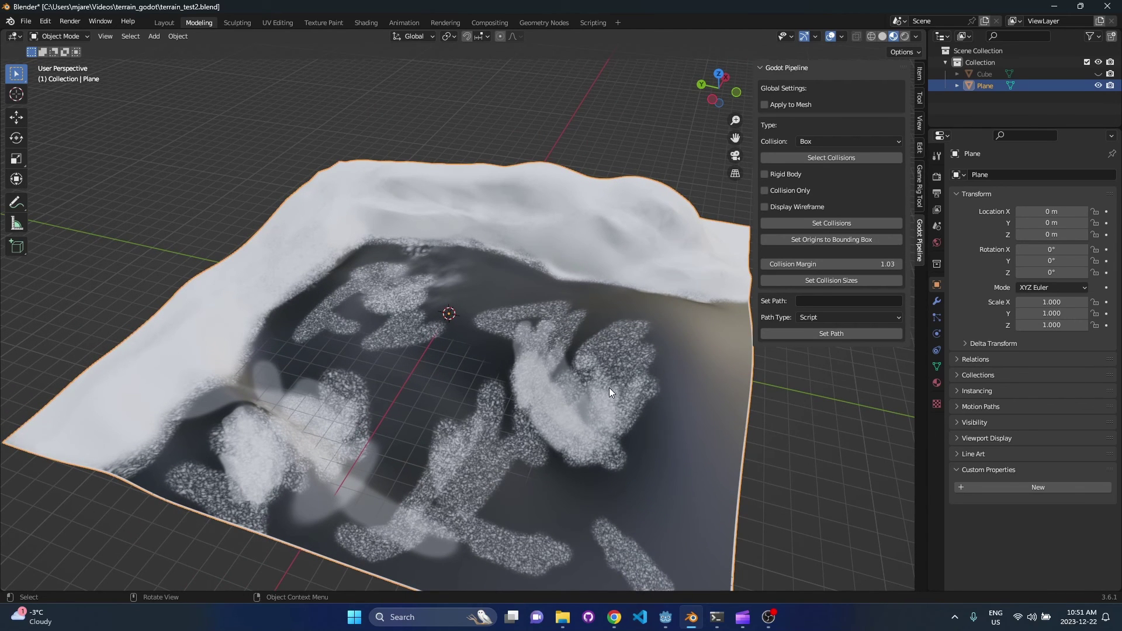
pyautogui.click(835, 143)
pyautogui.click(843, 197)
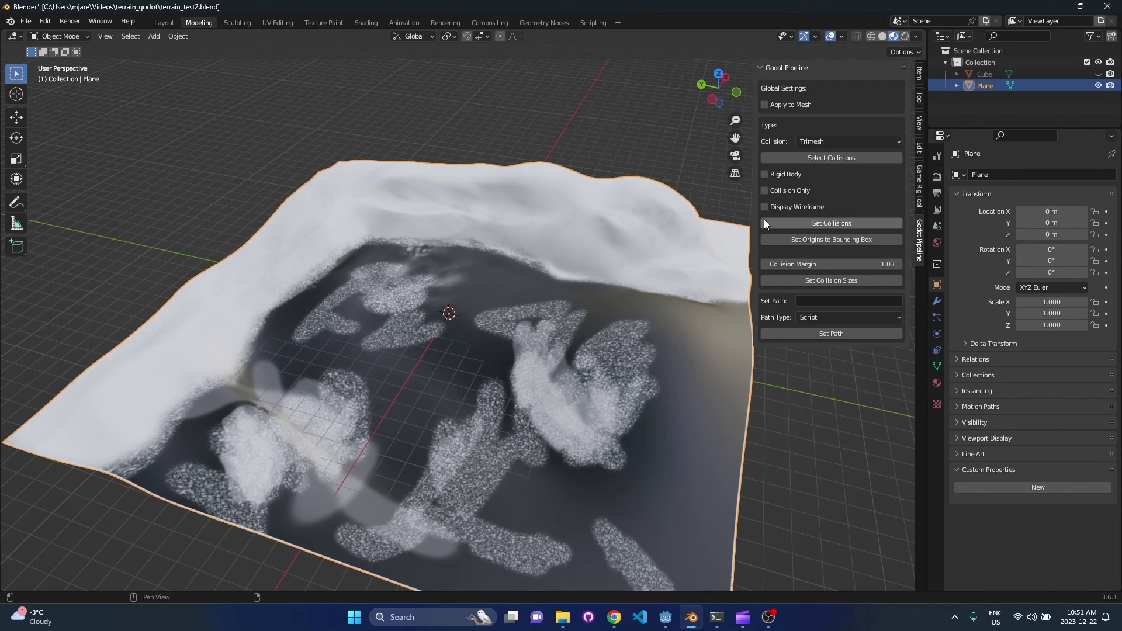
pyautogui.click(870, 223)
# Set the Godot Pipeline path type to Shader
pyautogui.moveTo(370, 278); pyautogui.dragTo(429, 277, button='middle')
pyautogui.keyDown('shift'); pyautogui.moveTo(503, 269); pyautogui.dragTo(549, 367, button='middle'); pyautogui.keyUp('shift')
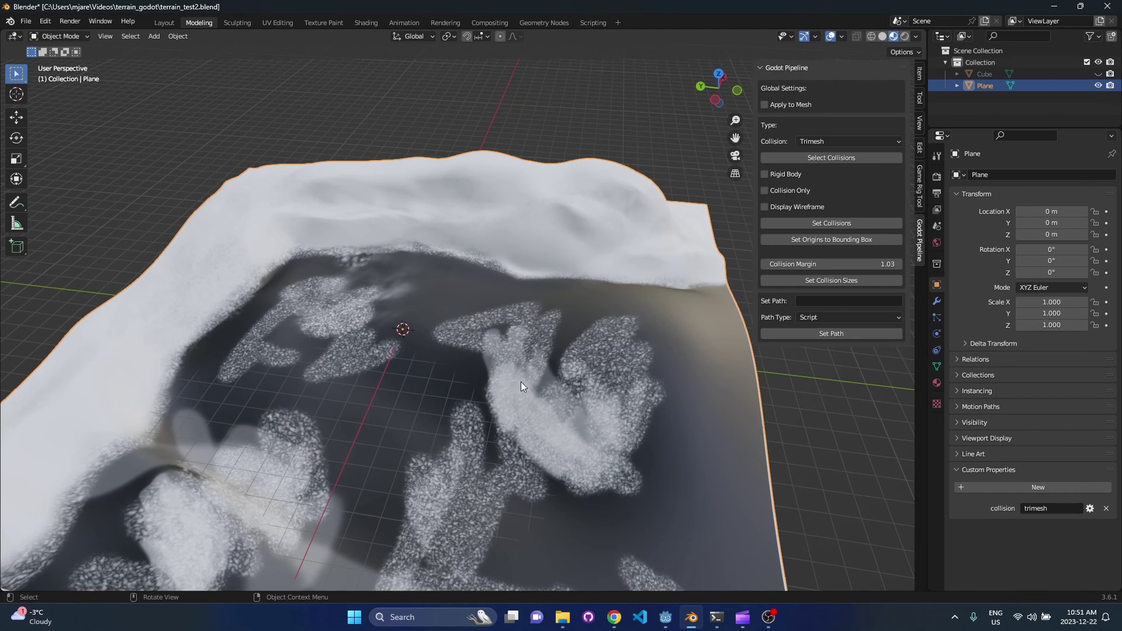
pyautogui.scroll(-1, 513, 387)
pyautogui.moveTo(454, 384); pyautogui.dragTo(576, 353, button='middle')
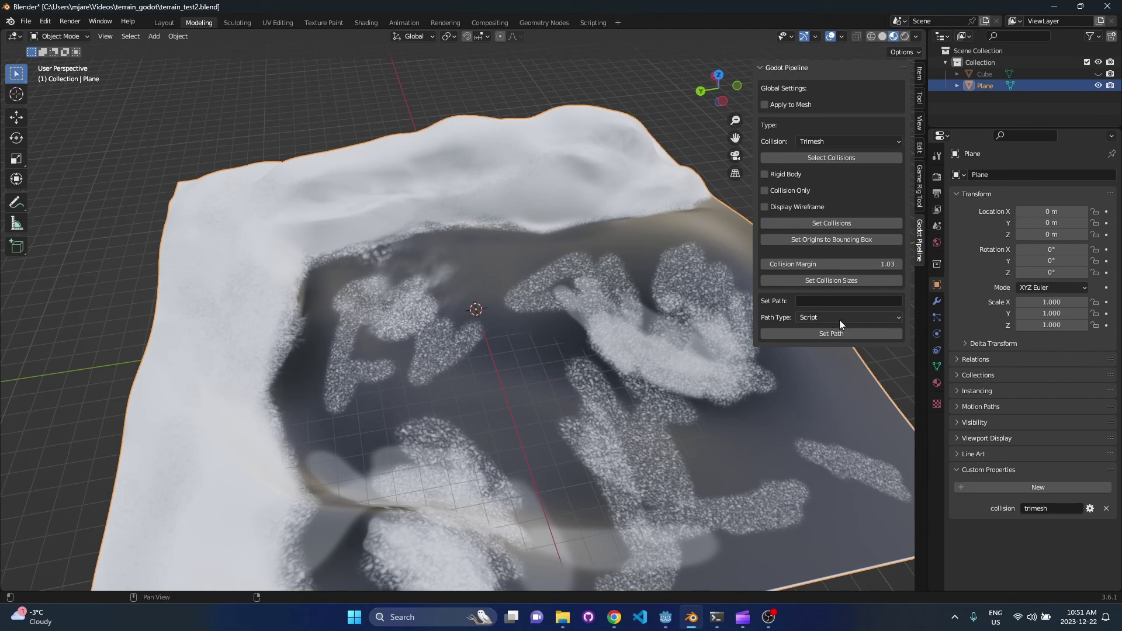
pyautogui.click(811, 321)
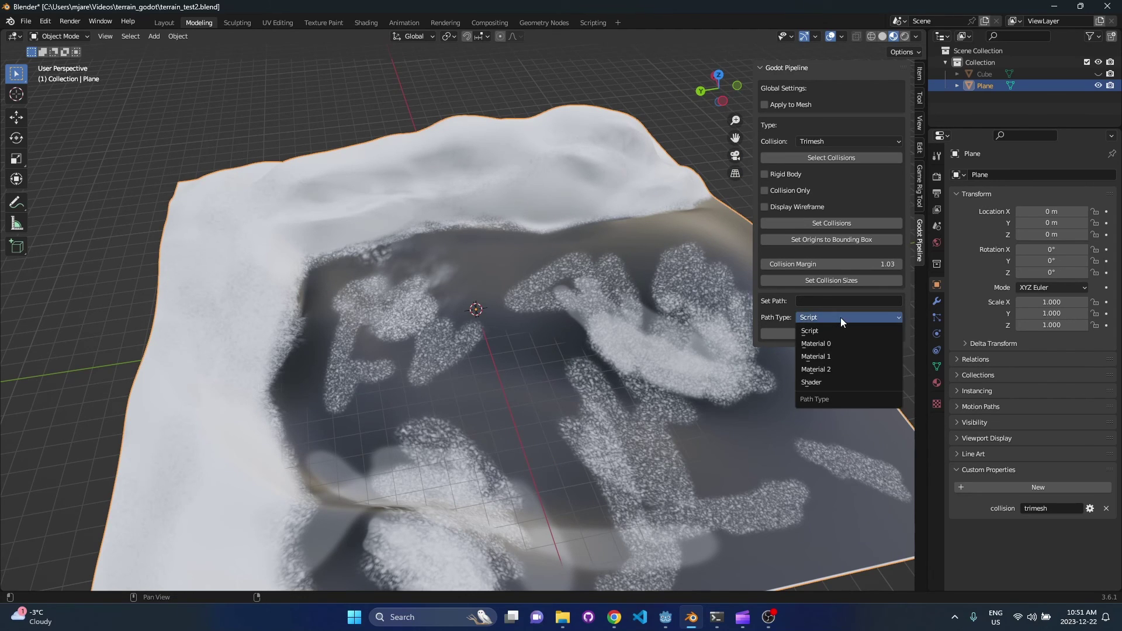
pyautogui.click(834, 377)
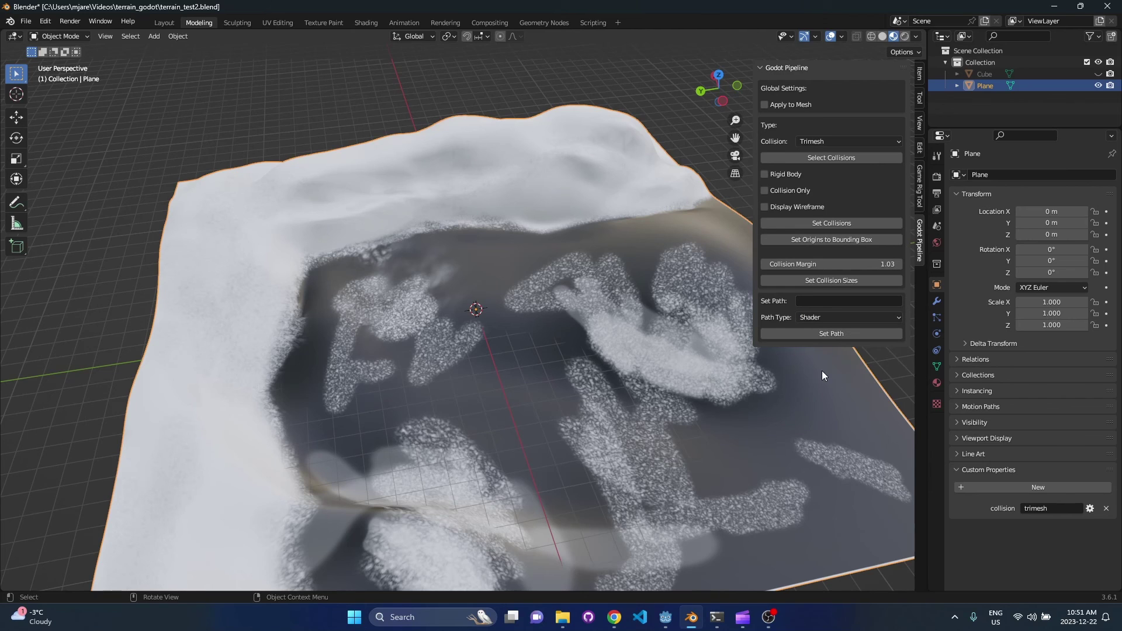
# Switch to Godot and copy the resource path of BlendTextures.gdshader from the TerrainTest Shaders folder
pyautogui.click(666, 617)
pyautogui.scroll(-3, 114, 467)
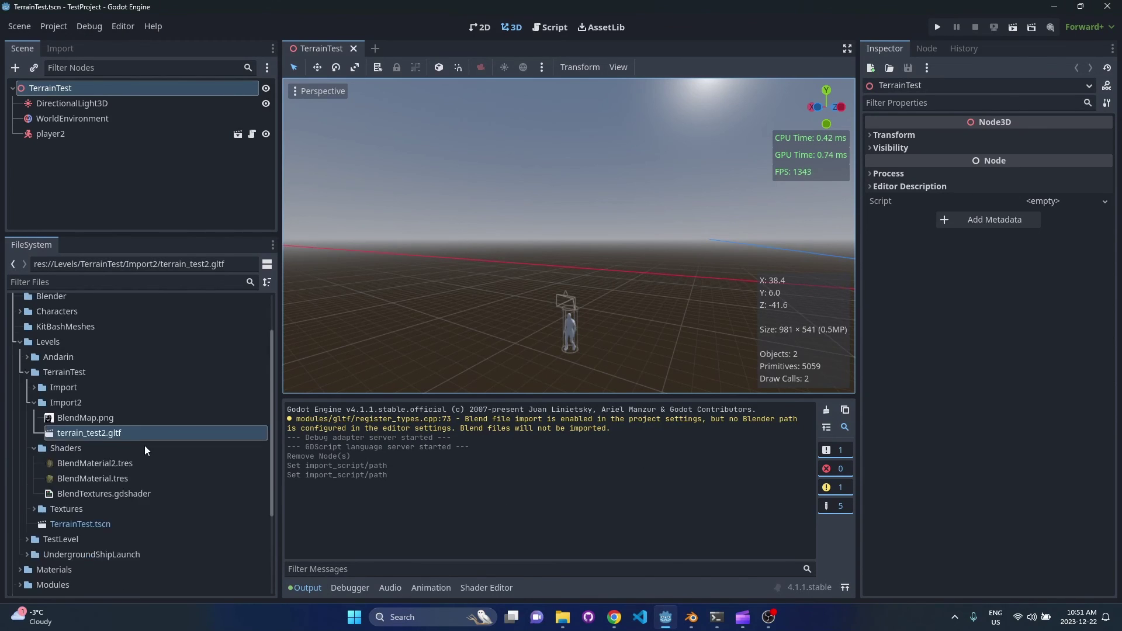
pyautogui.click(133, 420)
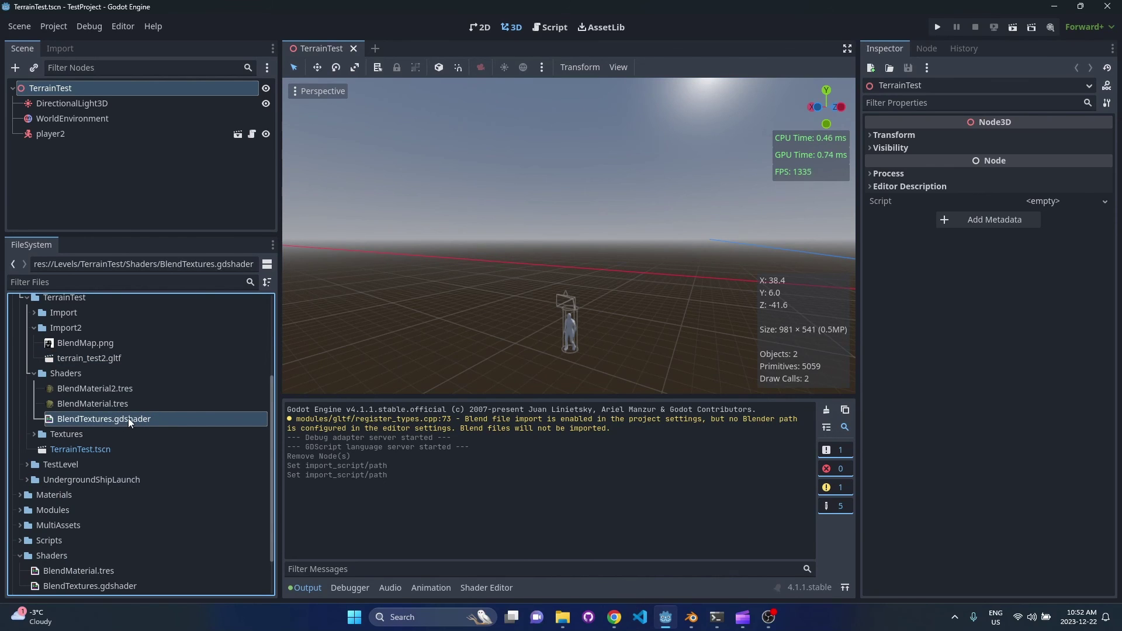
pyautogui.rightClick(104, 423)
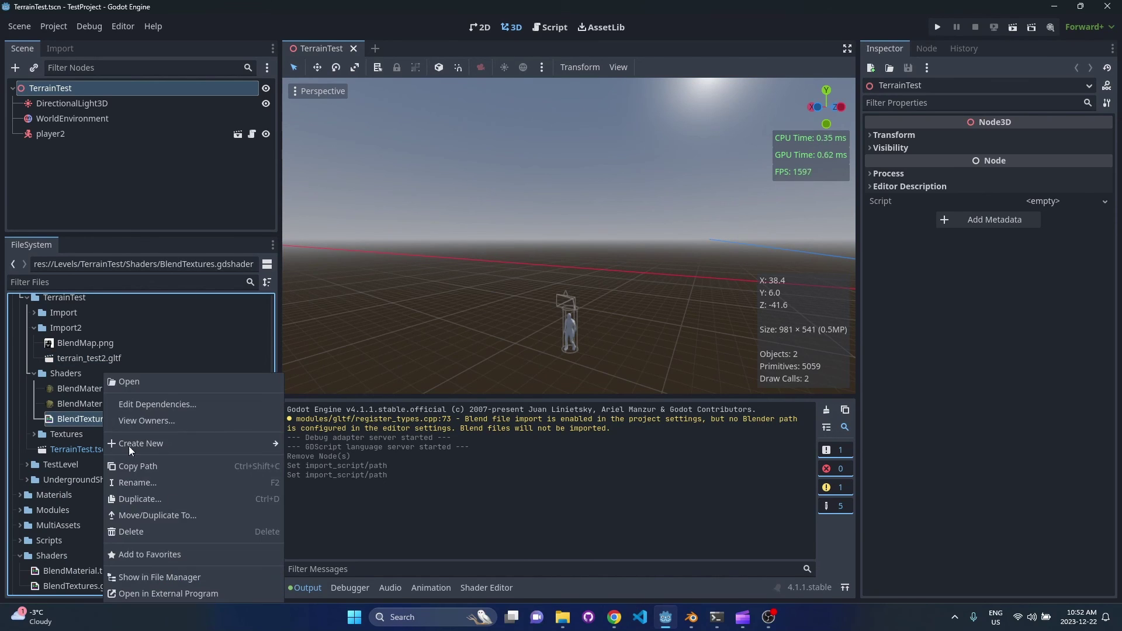
pyautogui.click(208, 466)
# Back in Blender, paste the copied BlendTextures.gdshader path and apply it as the plane's shader custom property
pyautogui.hotkey('alt', 'Tab')
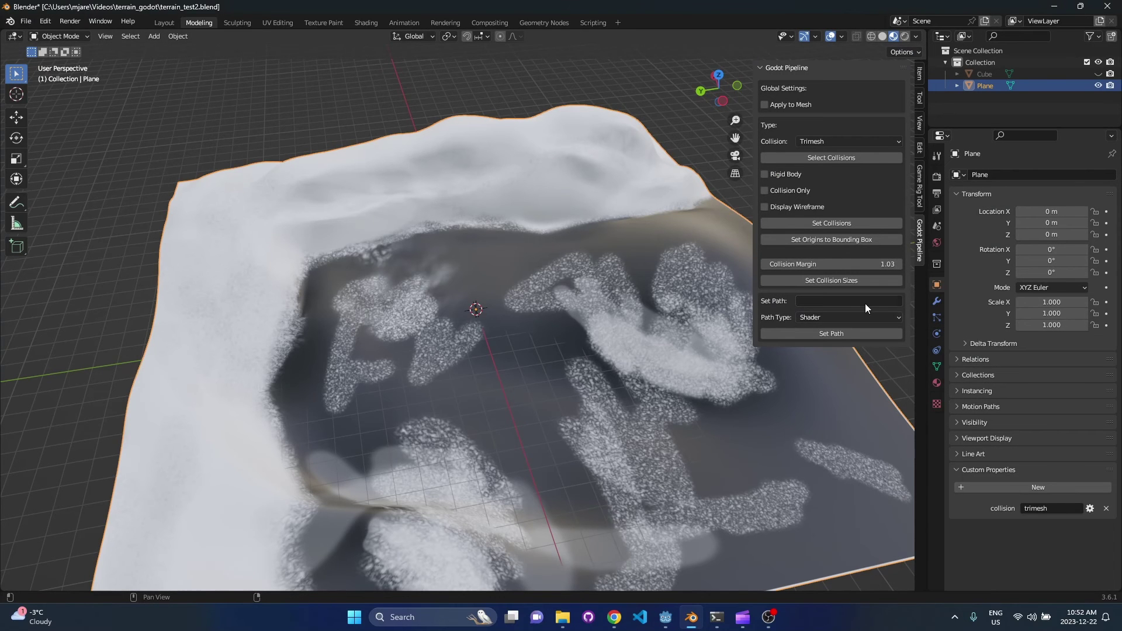
pyautogui.click(842, 300)
pyautogui.hotkey('ctrl', 'v')
pyautogui.click(839, 335)
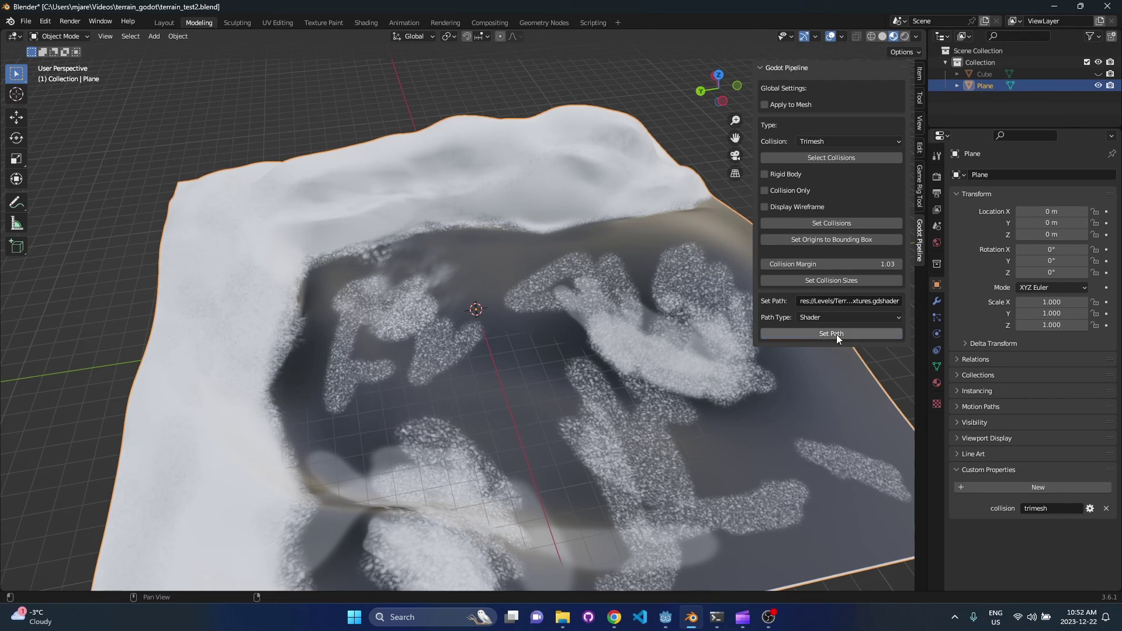
pyautogui.click(836, 334)
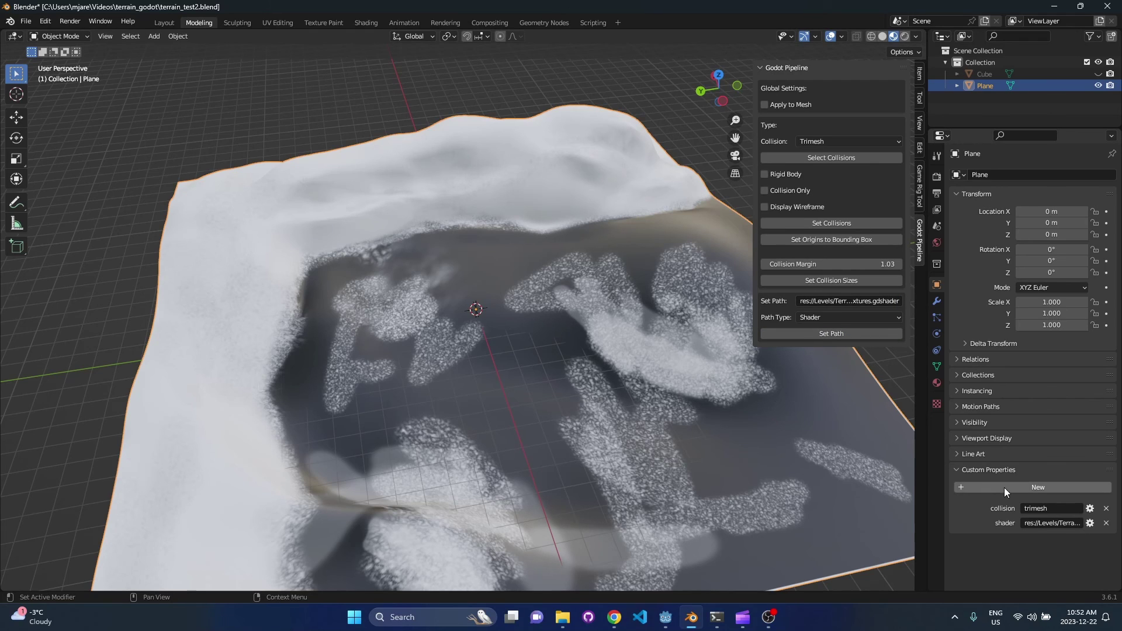
pyautogui.click(1034, 523)
pyautogui.press('Escape')
# Set the path type to Material 0 and clear the path entry
pyautogui.click(845, 321)
pyautogui.click(815, 343)
pyautogui.click(854, 301)
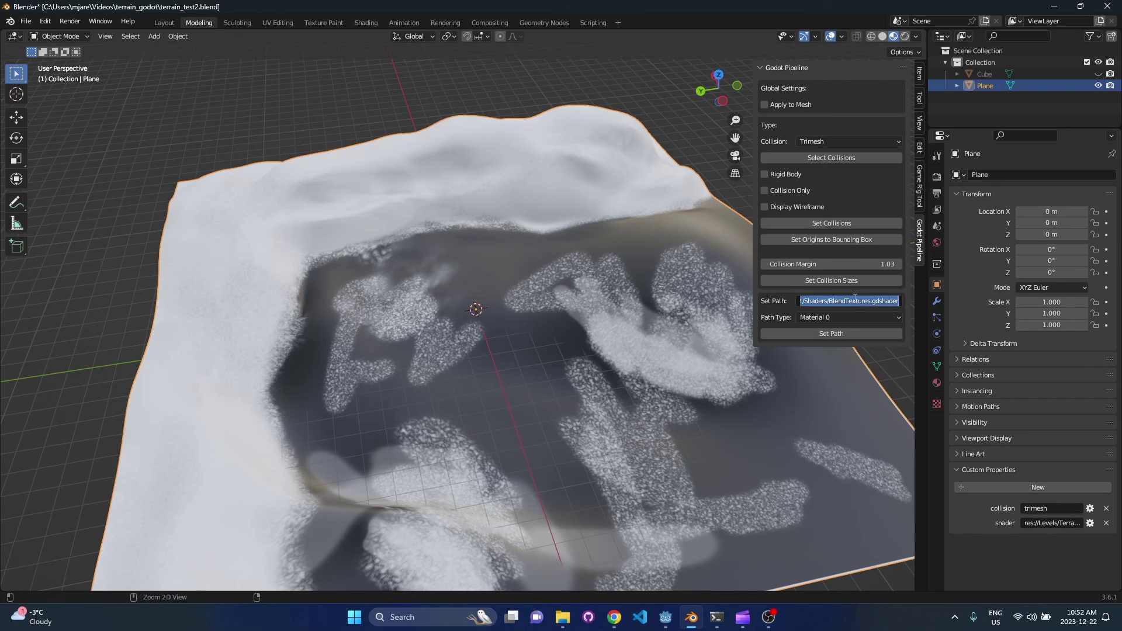
pyautogui.press('BackSpace')
pyautogui.click(837, 317)
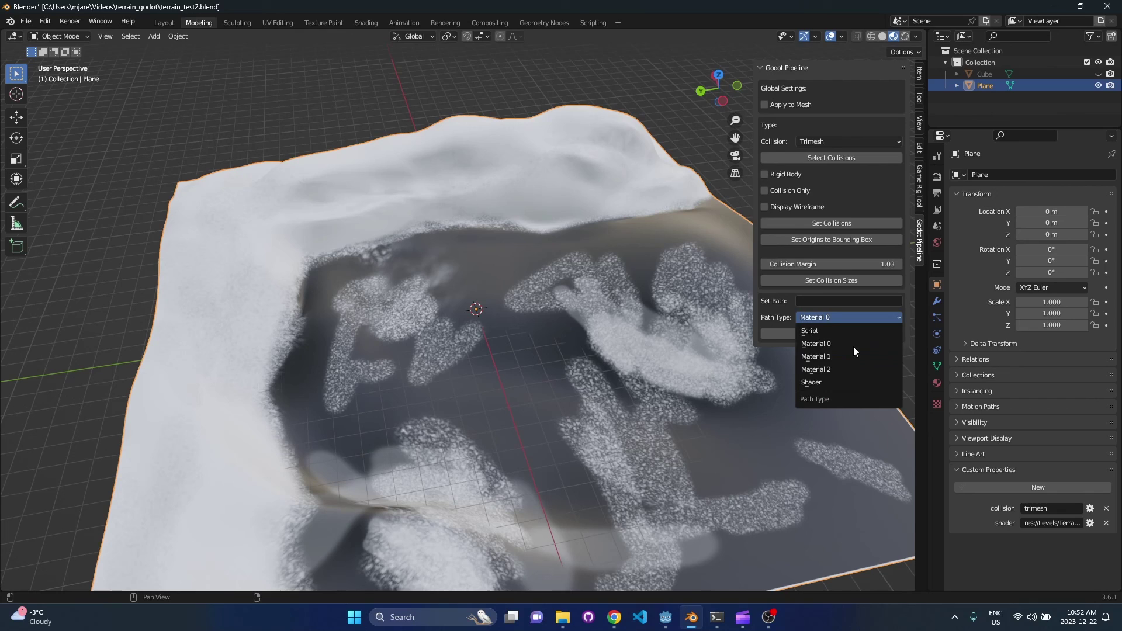
pyautogui.click(865, 320)
pyautogui.click(864, 321)
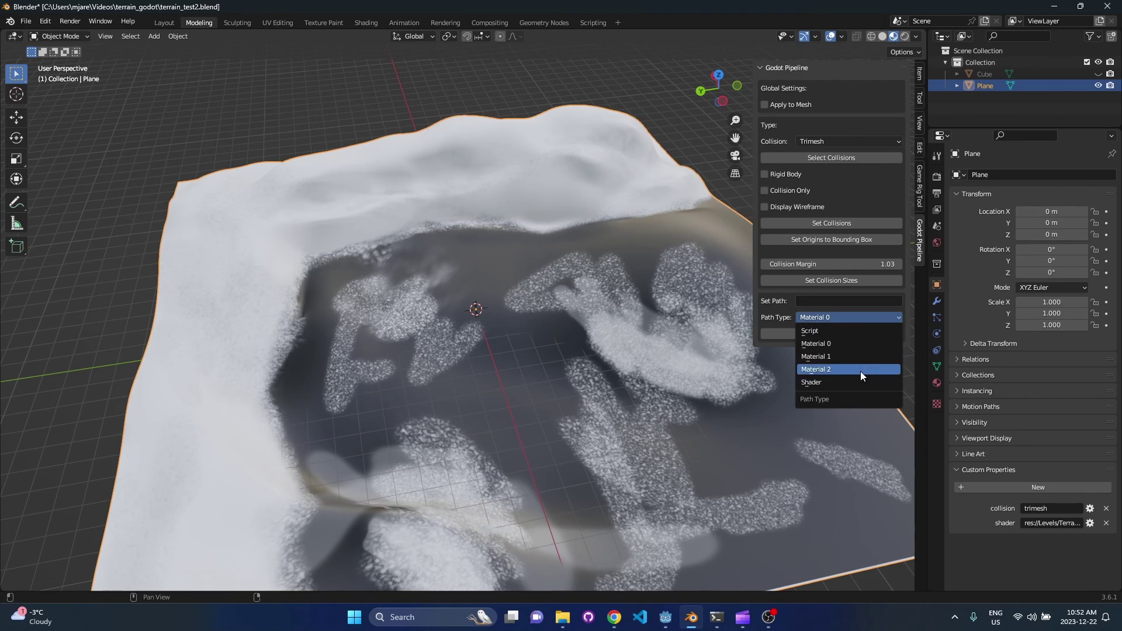
pyautogui.click(860, 319)
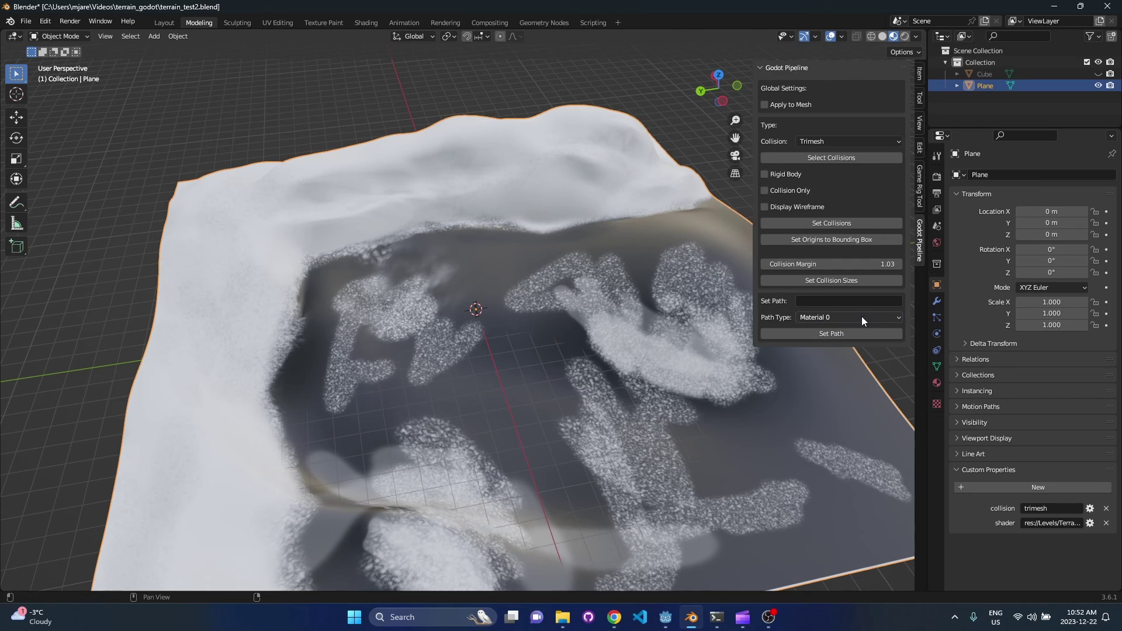
# Copy the resource path of BlendMaterial2.tres in Godot, then apply it in Blender as the plane's Material 0 path
pyautogui.hotkey('alt', 'Tab')
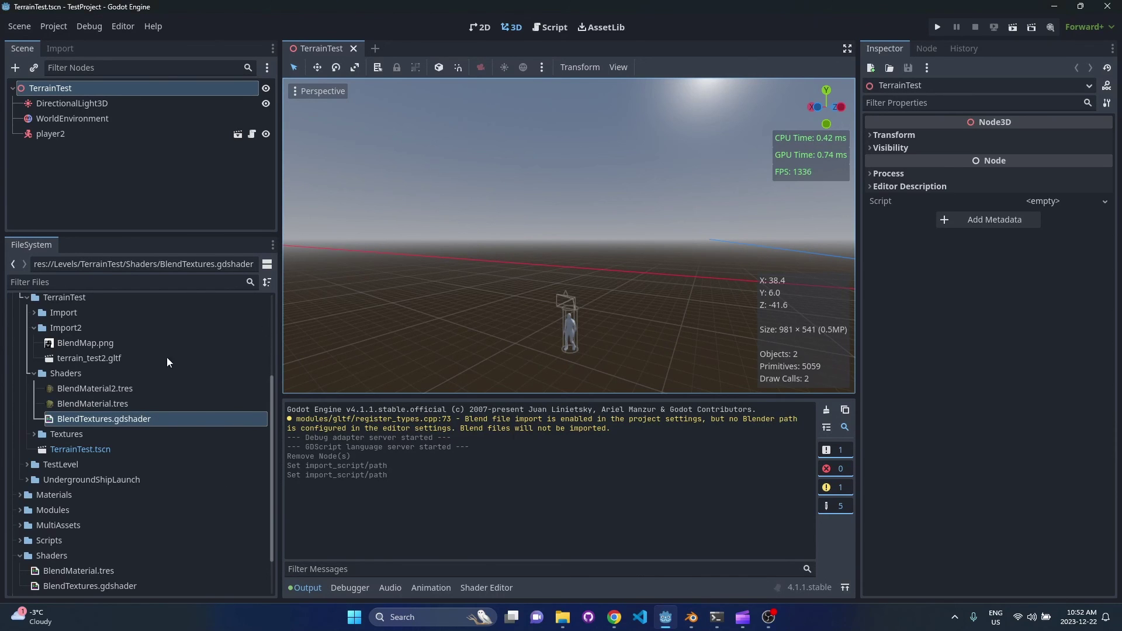
pyautogui.click(130, 388)
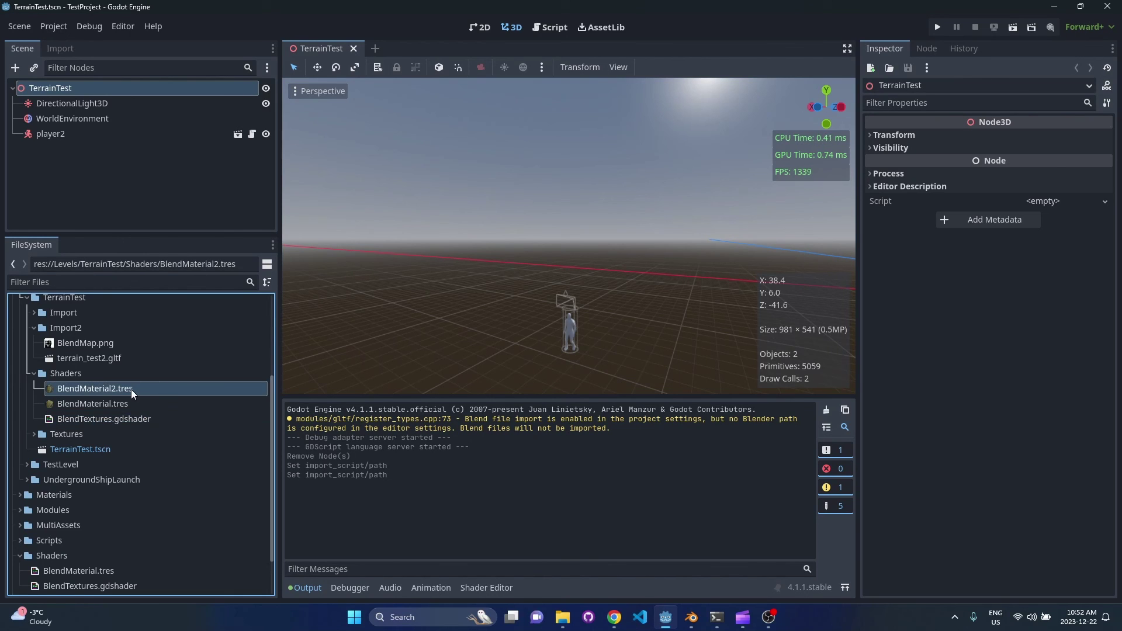
pyautogui.rightClick(132, 389)
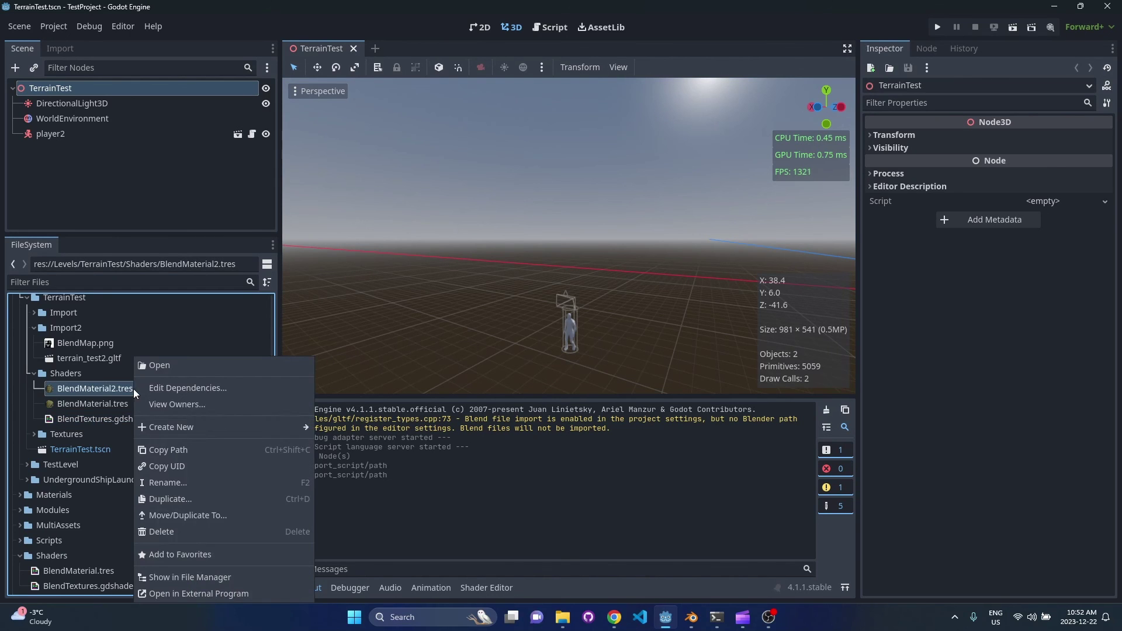
pyautogui.click(236, 450)
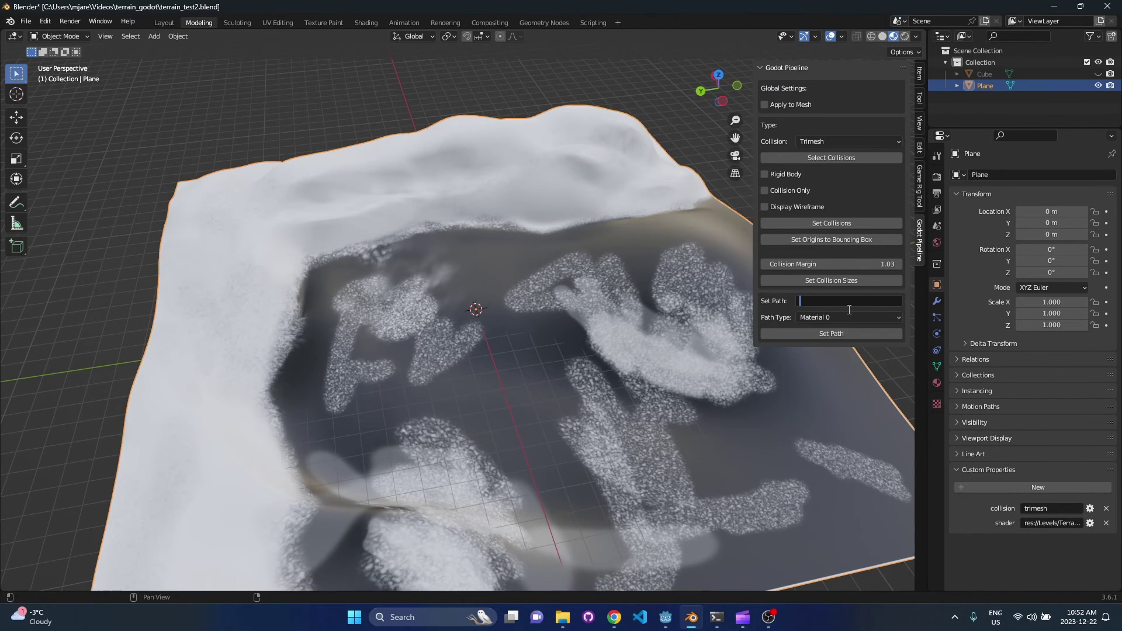
pyautogui.hotkey('ctrl', 'v')
pyautogui.click(827, 334)
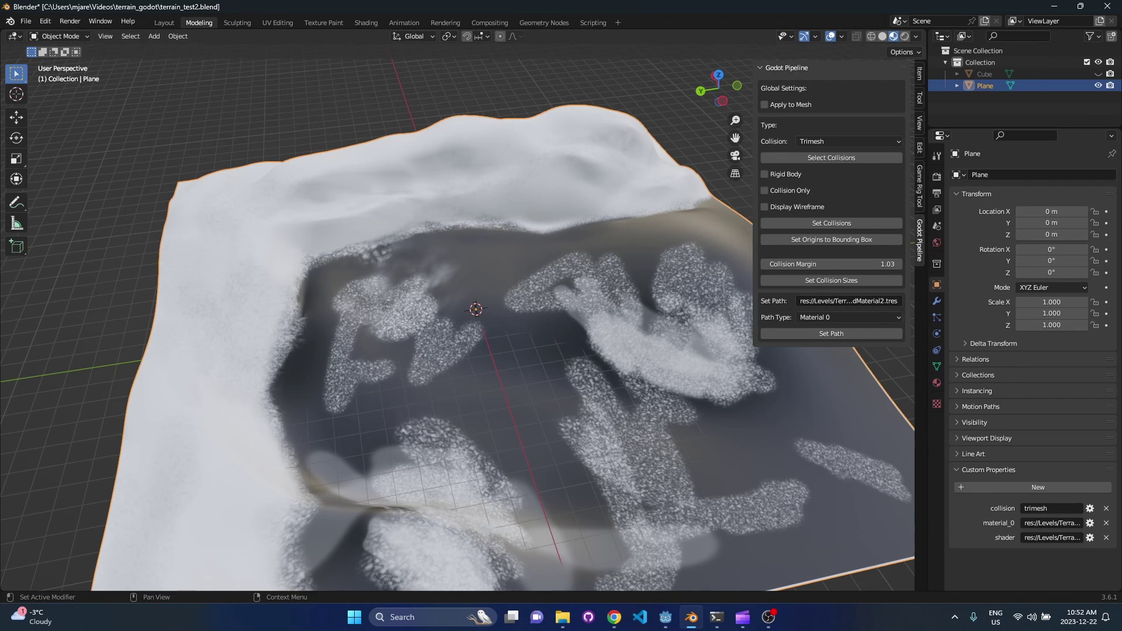
# Hide the viewport sidebar and save the Blender file
pyautogui.scroll(-4, 548, 350)
pyautogui.moveTo(526, 326)
pyautogui.mouseDown(button='middle')
pyautogui.moveTo(596, 325)
pyautogui.moveTo(525, 331)
pyautogui.mouseUp(button='middle')
pyautogui.press('n')
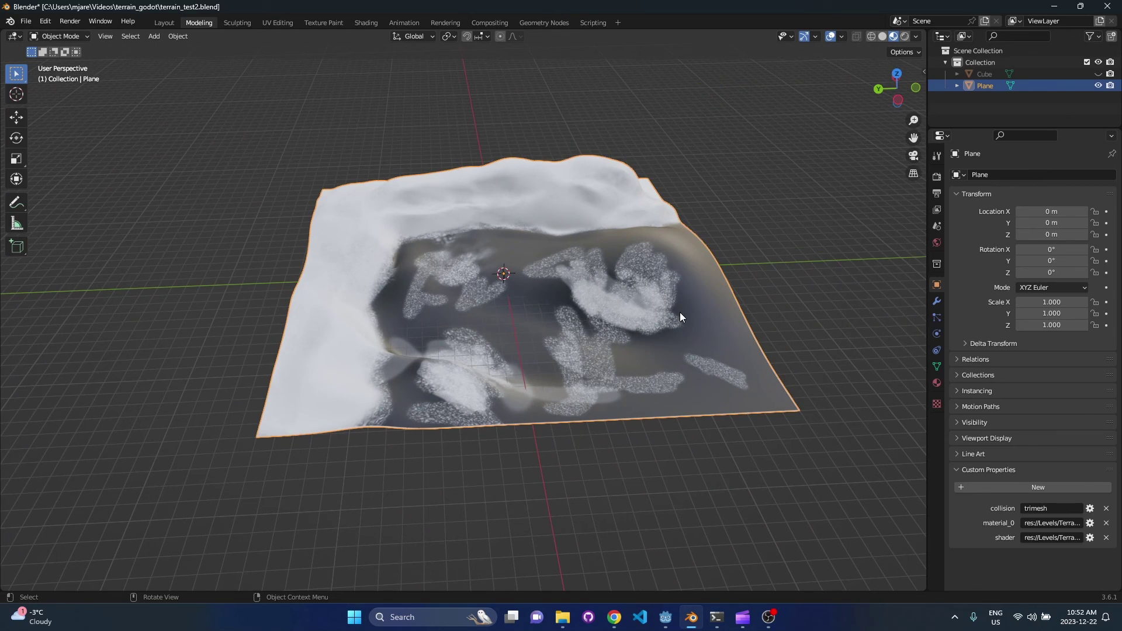
pyautogui.moveTo(676, 318); pyautogui.dragTo(520, 281, button='middle')
pyautogui.hotkey('ctrl', 's')
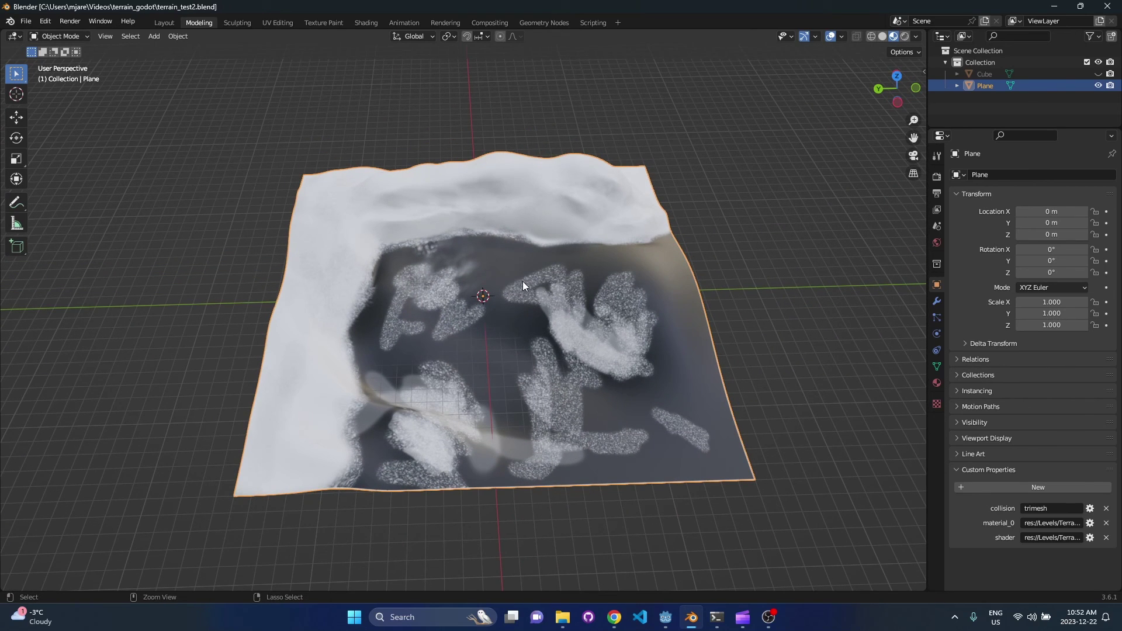
# Export the terrain as glTF 2.0 with the GODOT 4 preset, overwriting terrain_test2.gltf in the Import2 folder
pyautogui.click(26, 21)
pyautogui.moveTo(76, 187)
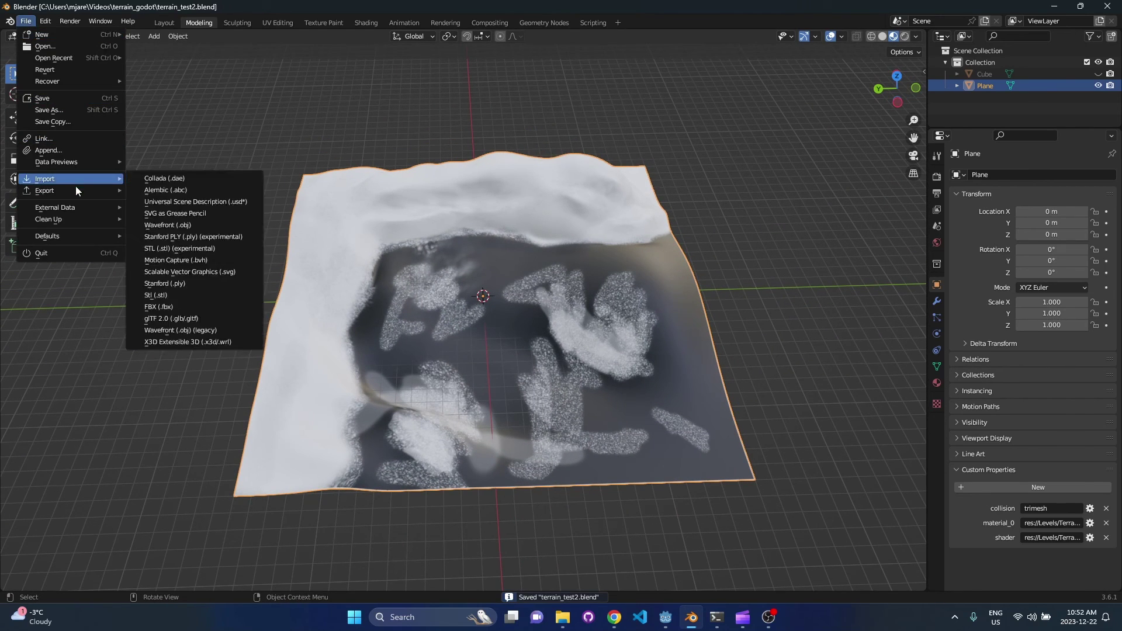
pyautogui.click(242, 320)
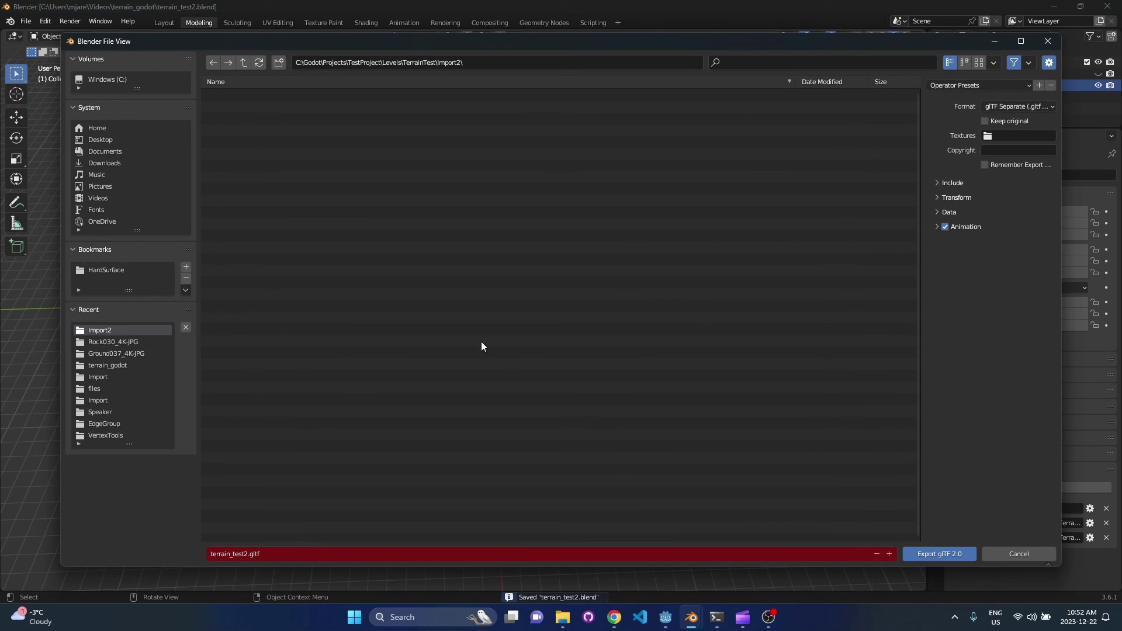
pyautogui.click(1001, 84)
pyautogui.click(981, 118)
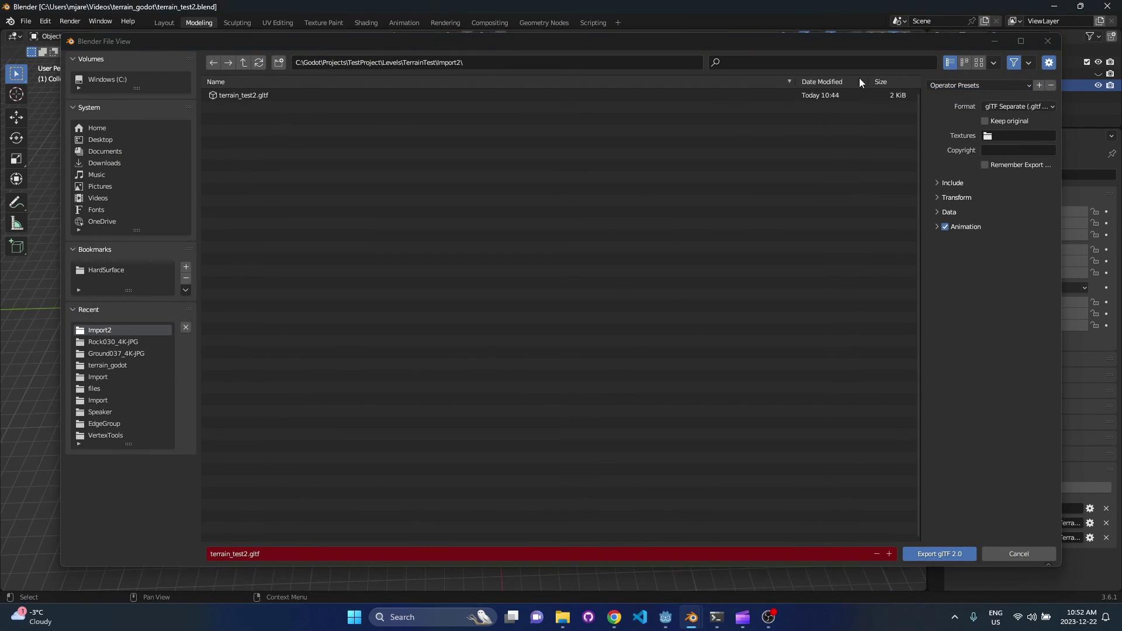
pyautogui.click(977, 84)
pyautogui.click(984, 117)
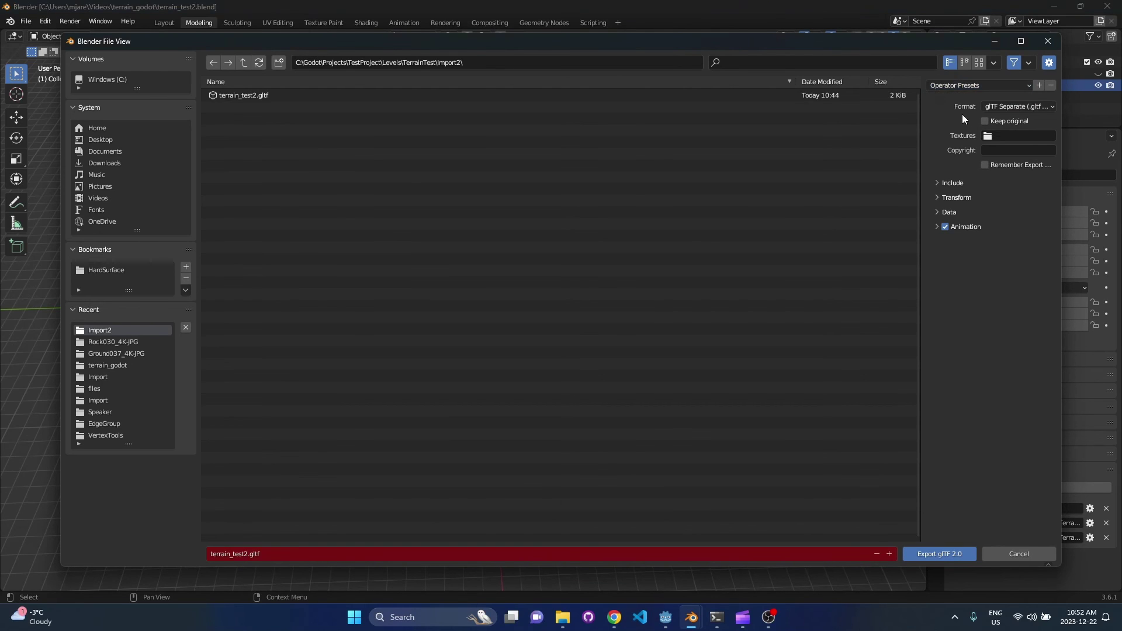
pyautogui.click(991, 84)
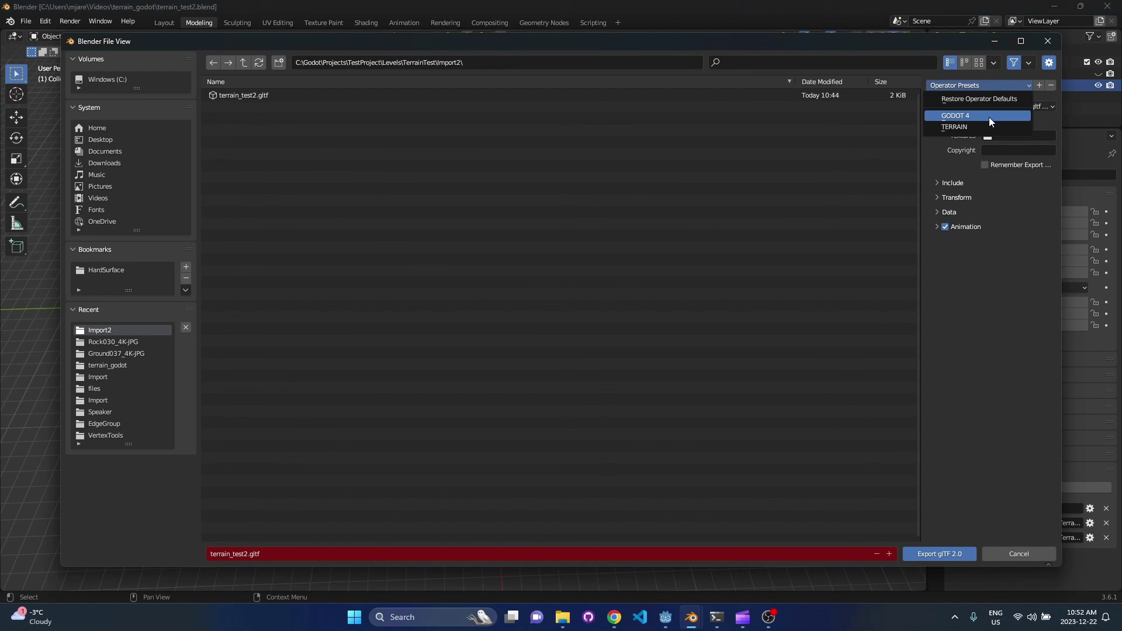
pyautogui.click(988, 117)
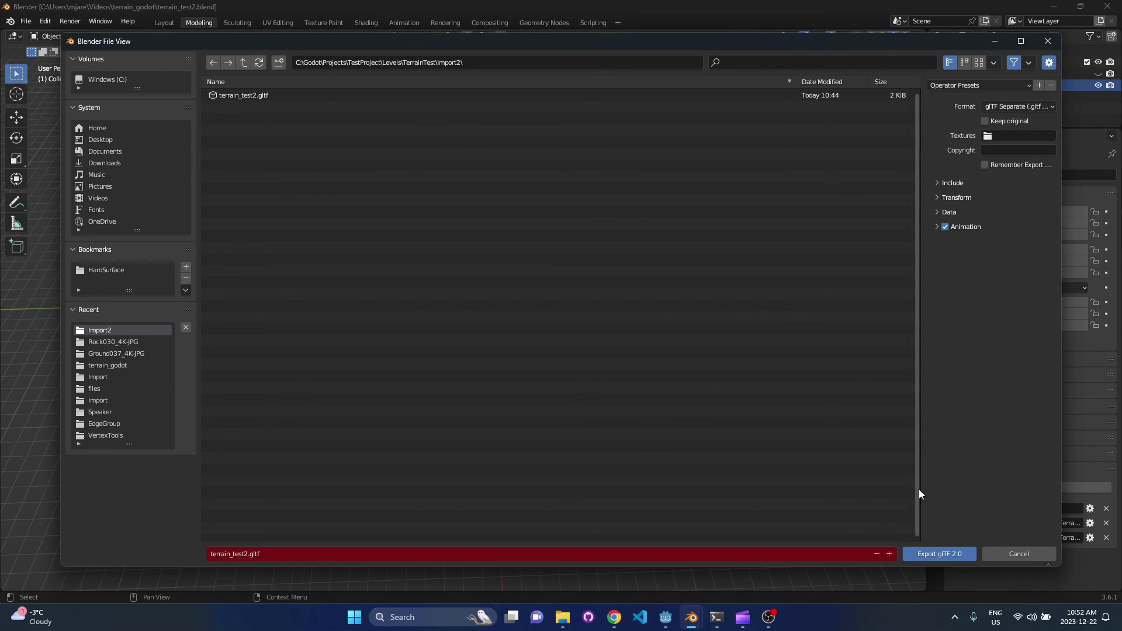
pyautogui.click(937, 554)
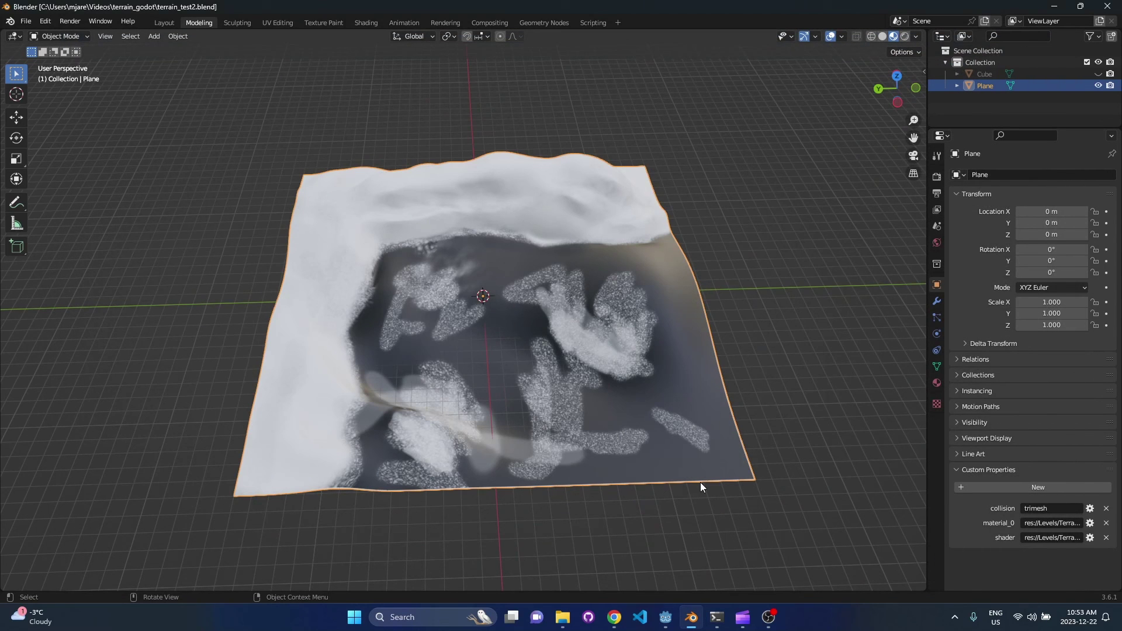
# Switch to Godot and show the import settings of terrain_test2.gltf from the Import2 folder
pyautogui.moveTo(752, 466); pyautogui.dragTo(682, 450, button='middle')
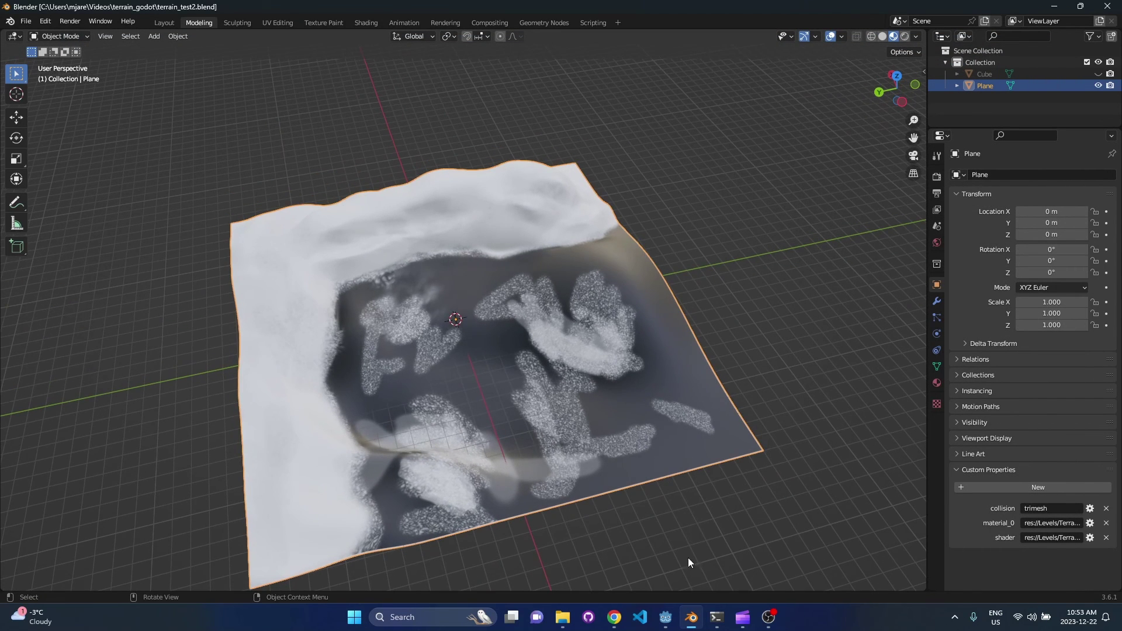
pyautogui.click(666, 617)
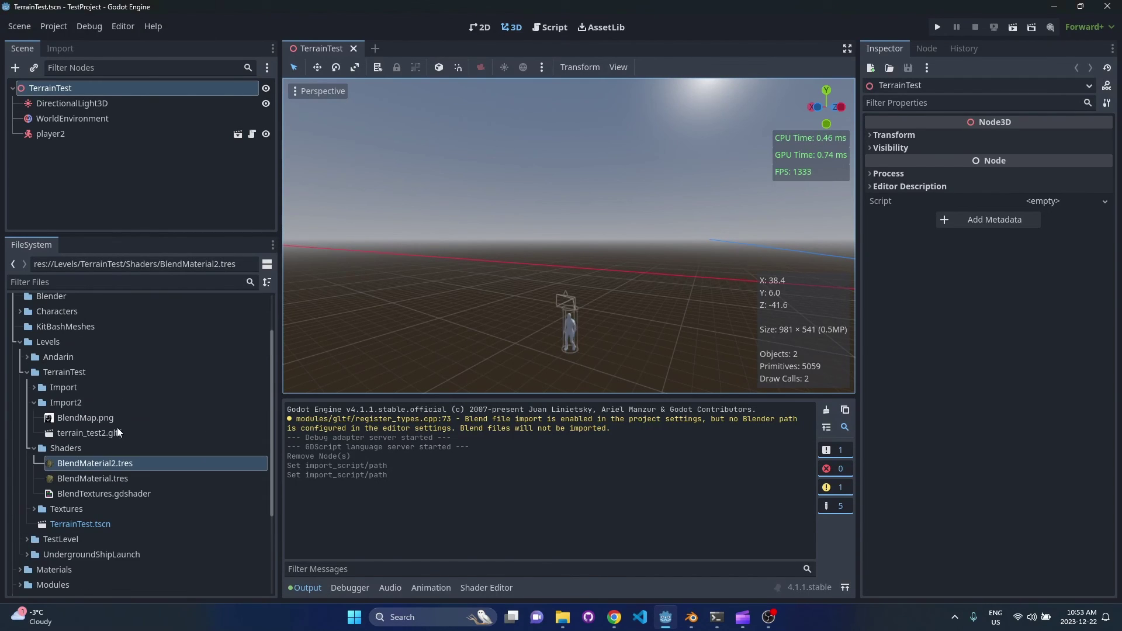
pyautogui.click(88, 407)
pyautogui.click(106, 433)
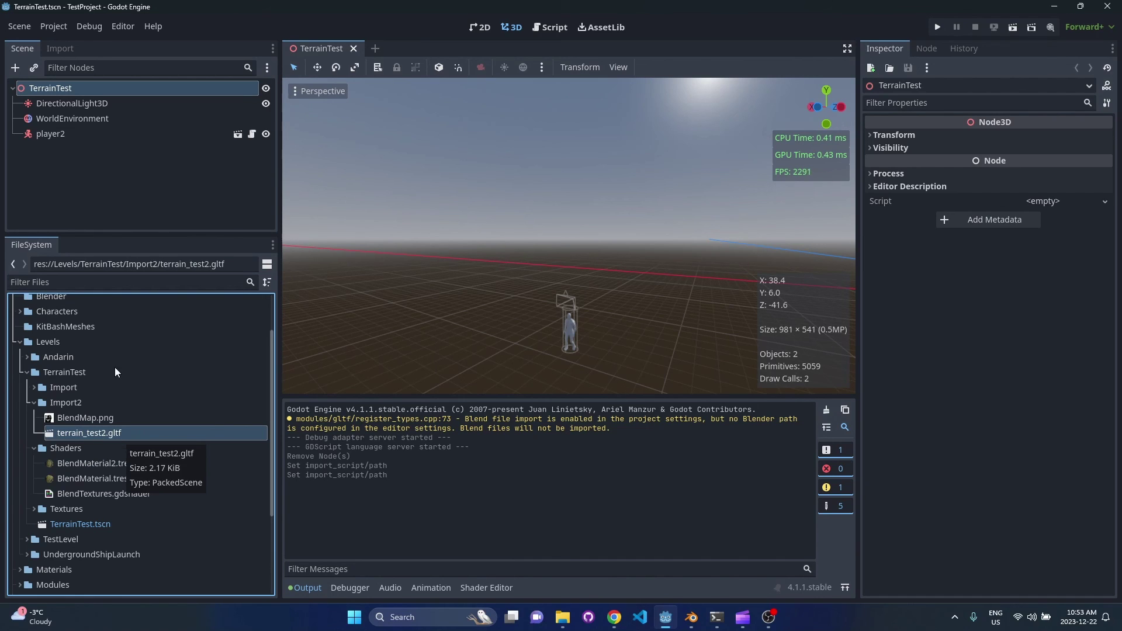
pyautogui.moveTo(142, 234); pyautogui.dragTo(145, 246)
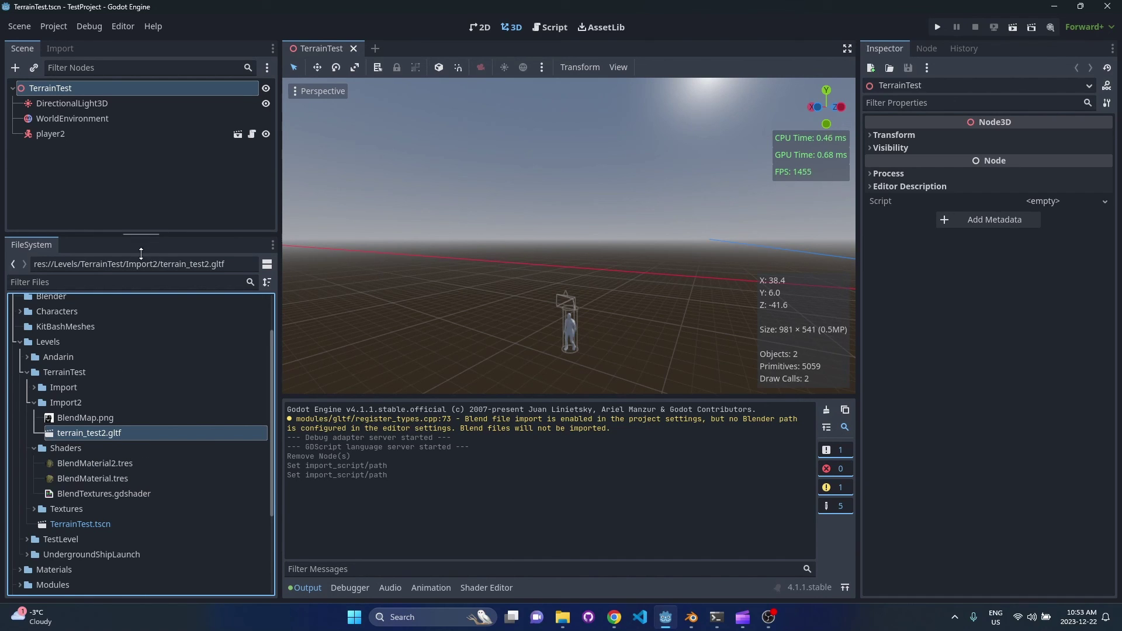
pyautogui.click(59, 48)
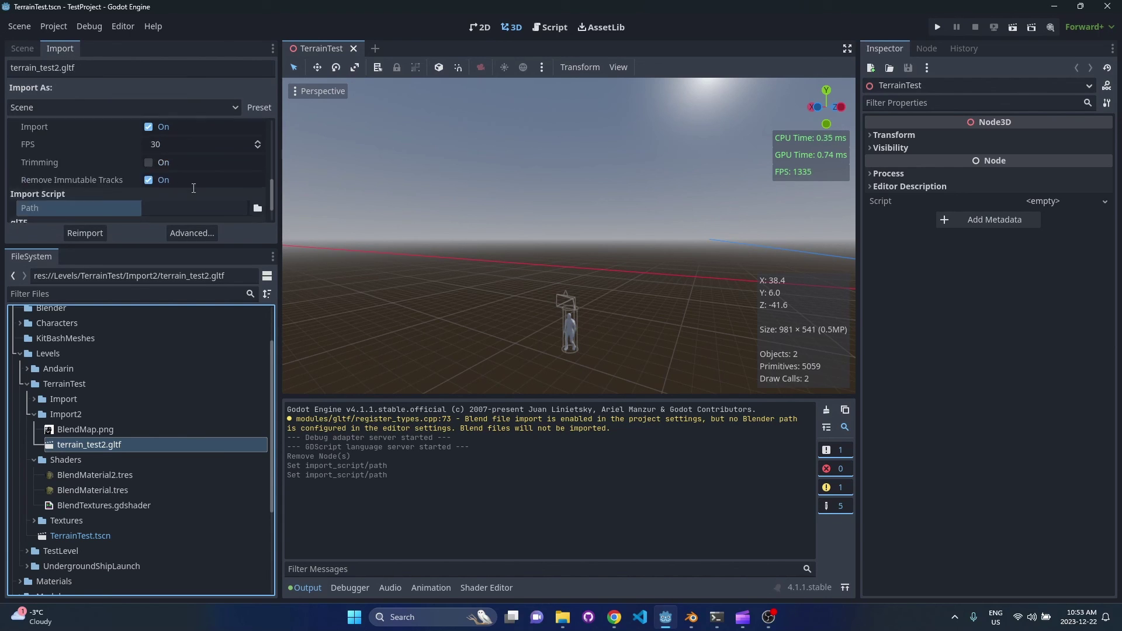
# Set the import script of terrain_test2.gltf to GLTFImporter.gd from the Scripts folder and reimport the file
pyautogui.scroll(-1, 193, 188)
pyautogui.click(257, 182)
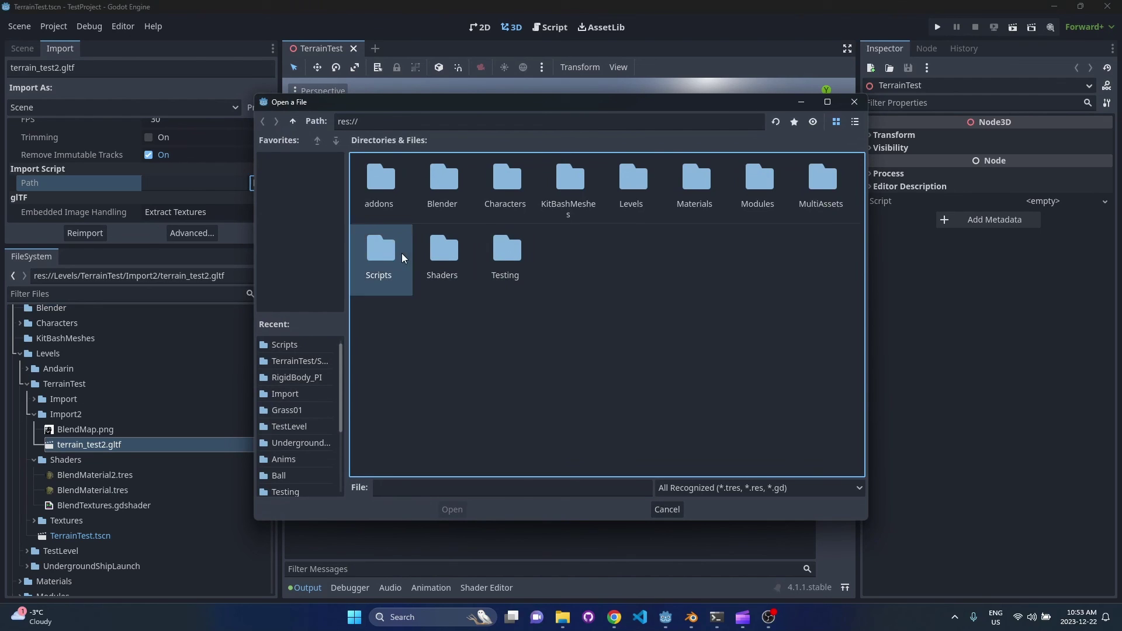
pyautogui.doubleClick(401, 254)
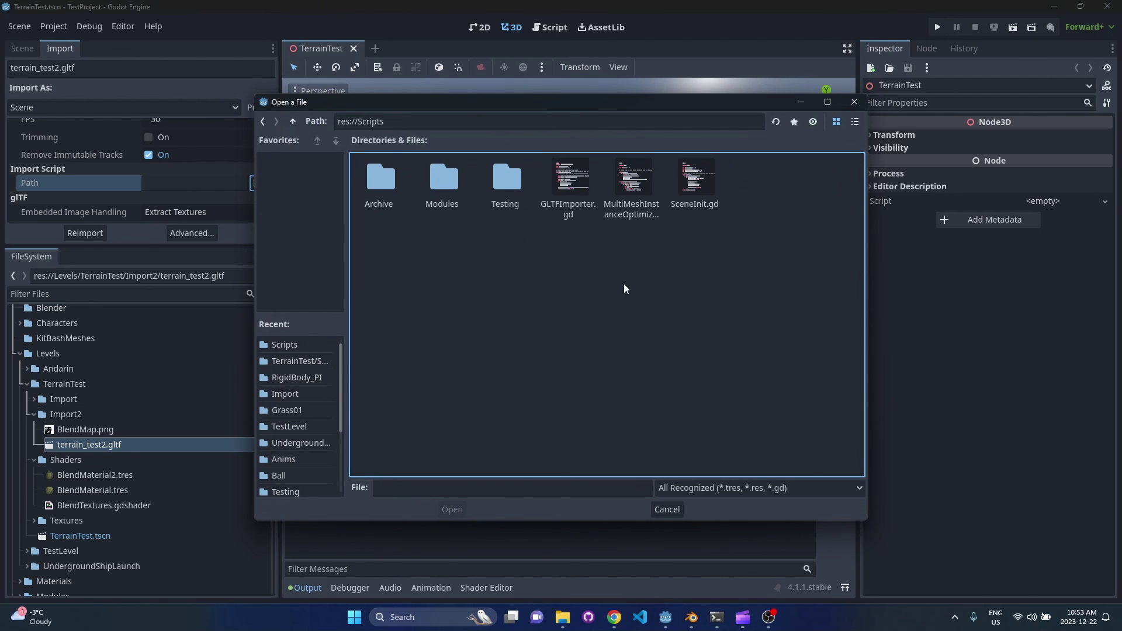
pyautogui.doubleClick(579, 204)
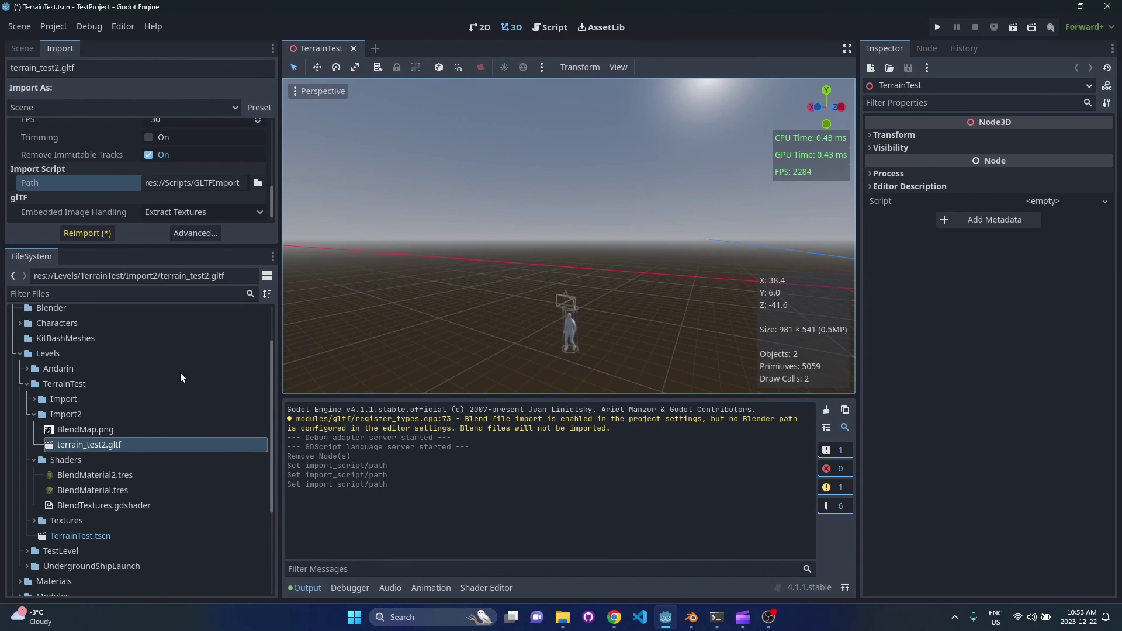
pyautogui.click(87, 232)
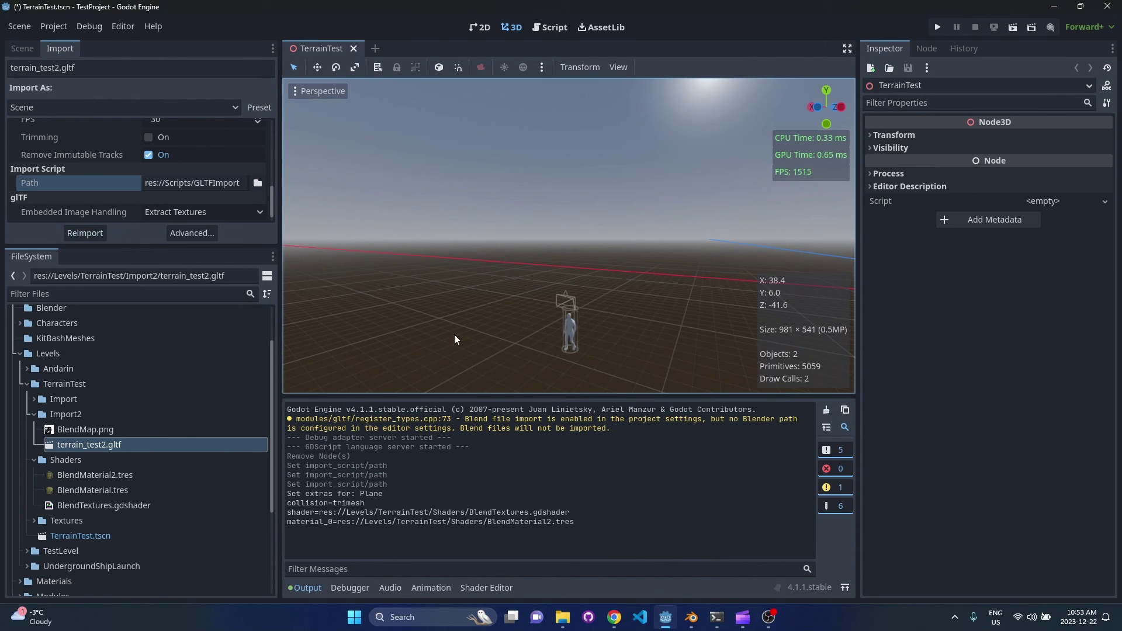
# Instantiate terrain_test2.gltf under the TerrainTest root node and make the instance local
pyautogui.click(23, 48)
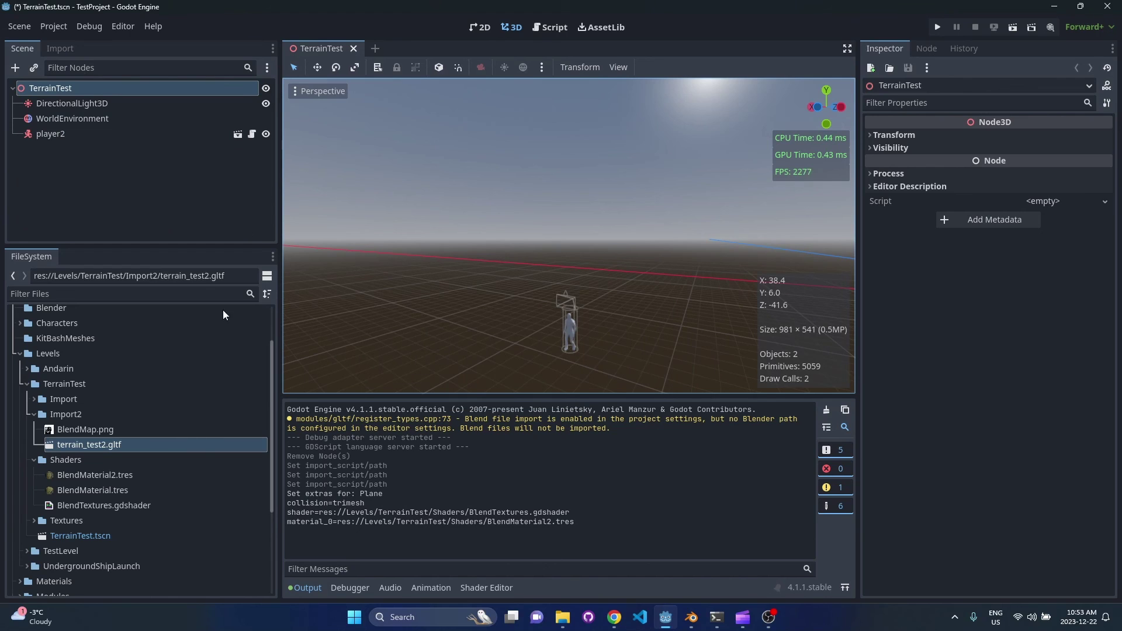
pyautogui.scroll(2, 191, 397)
pyautogui.moveTo(115, 482); pyautogui.dragTo(66, 89)
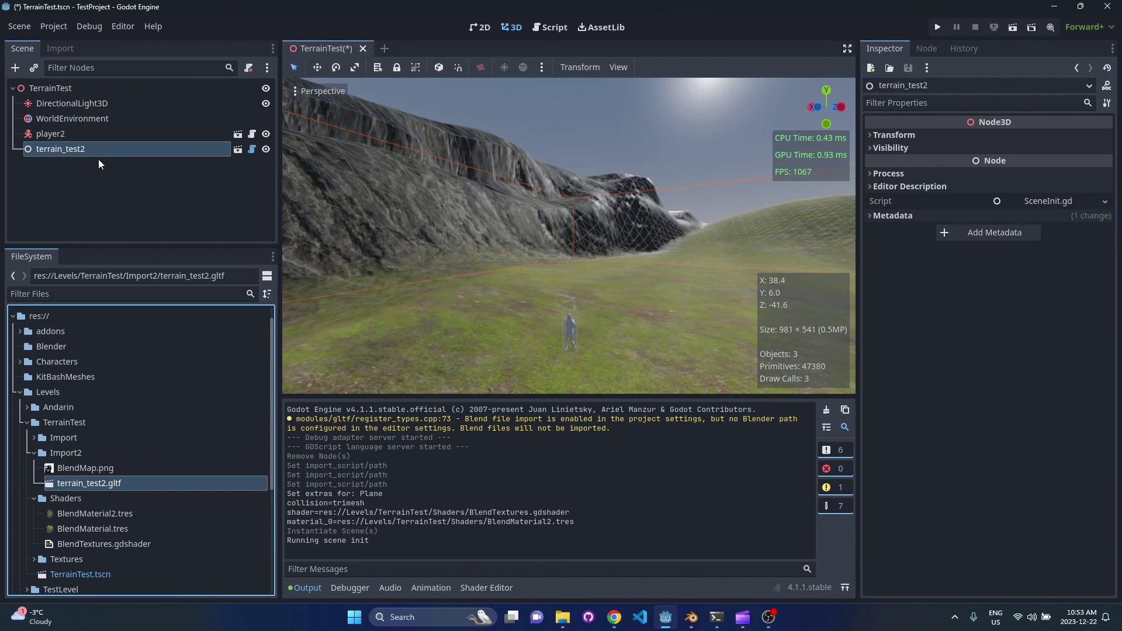
pyautogui.rightClick(82, 153)
pyautogui.click(196, 600)
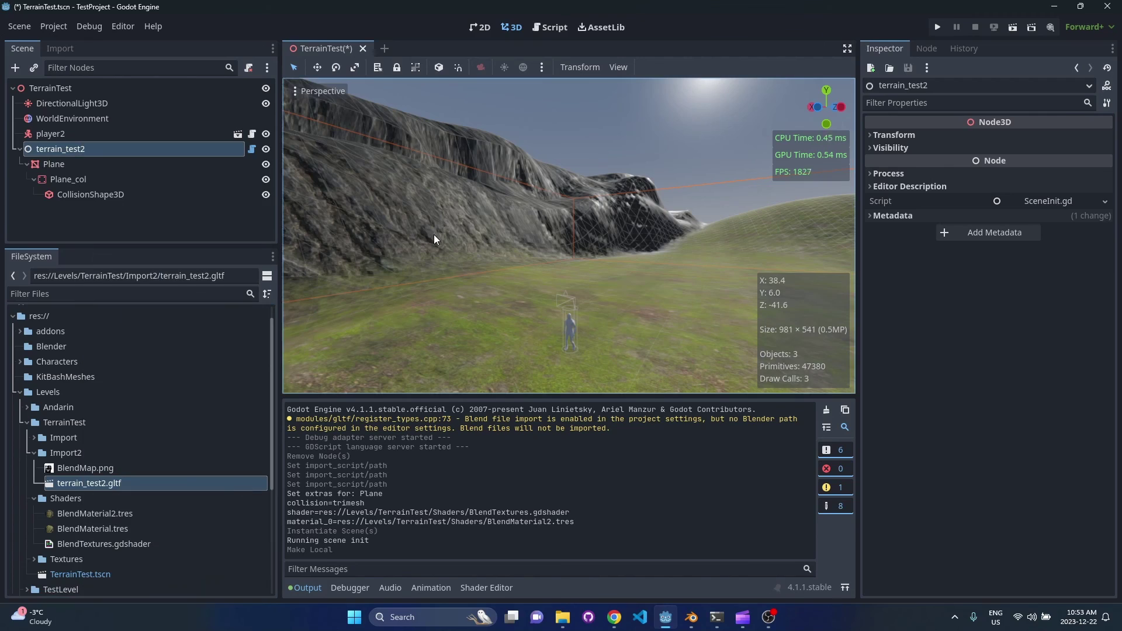
# Examine the Plane node's surface material override, including its shader and shader parameters
pyautogui.moveTo(466, 250); pyautogui.dragTo(760, 245, button='right')
pyautogui.moveTo(421, 228); pyautogui.dragTo(492, 249, button='right')
pyautogui.click(52, 165)
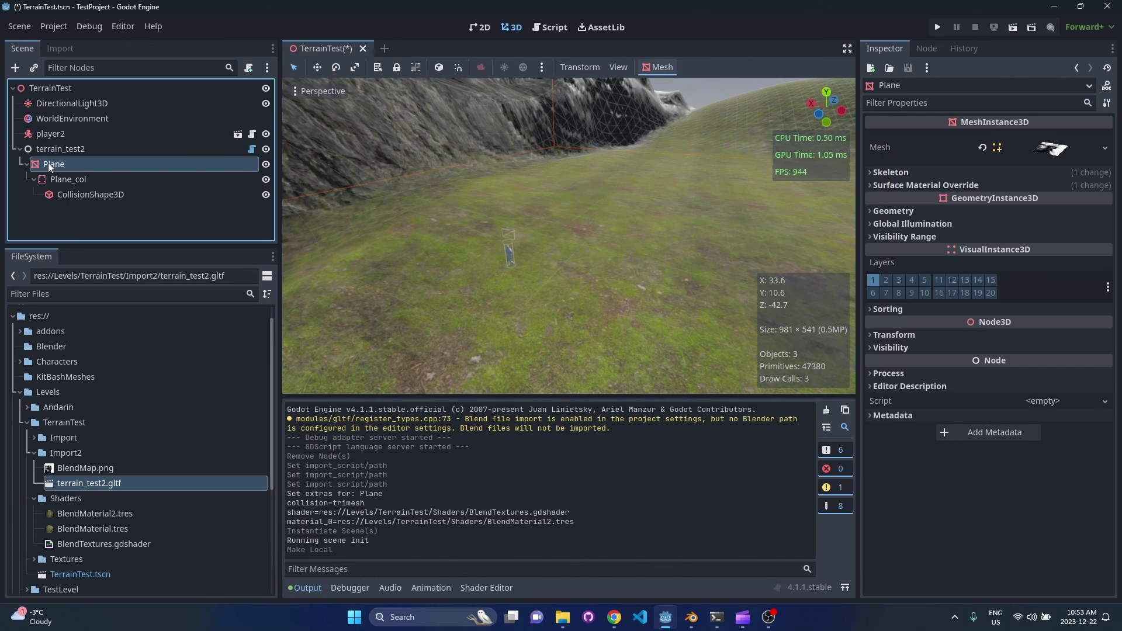
pyautogui.click(964, 186)
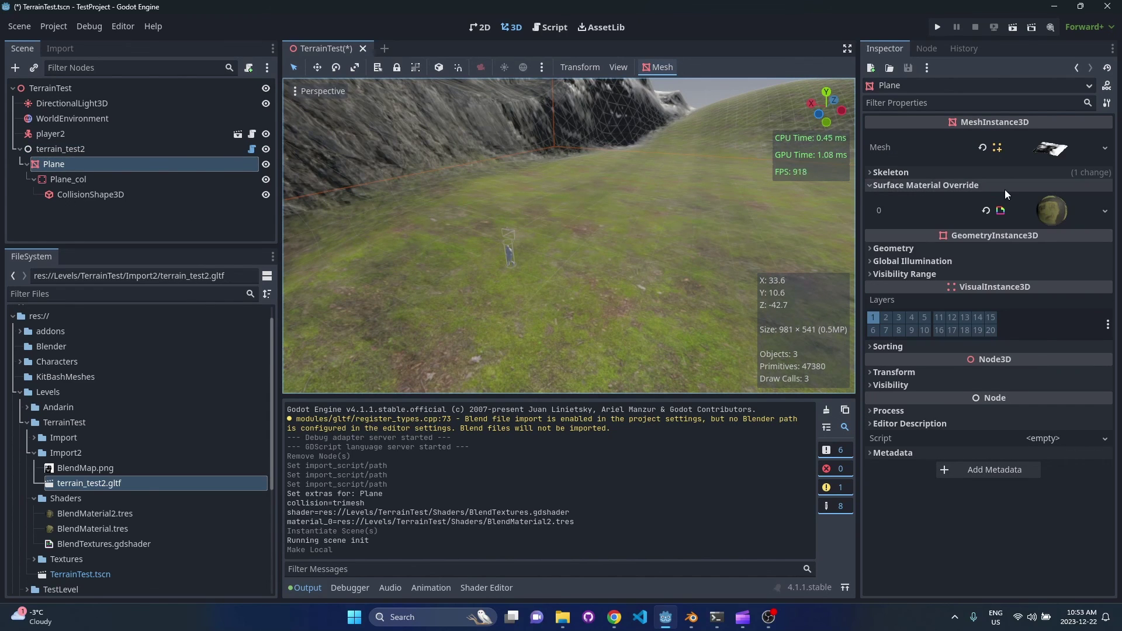
pyautogui.click(1056, 224)
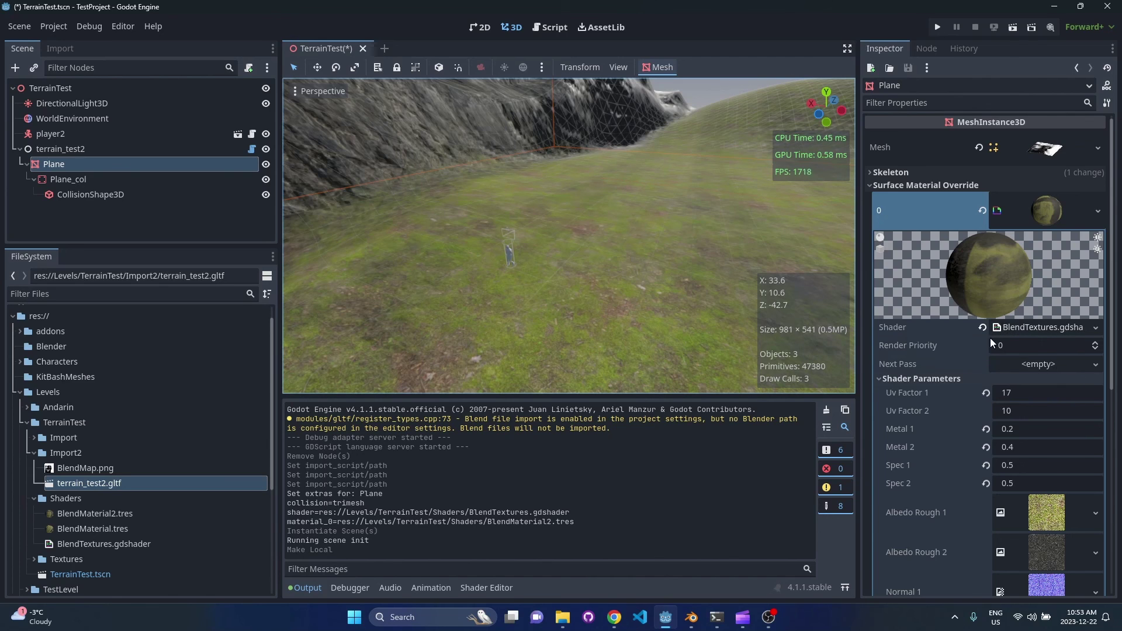
pyautogui.scroll(-5, 1001, 422)
pyautogui.scroll(2, 1011, 456)
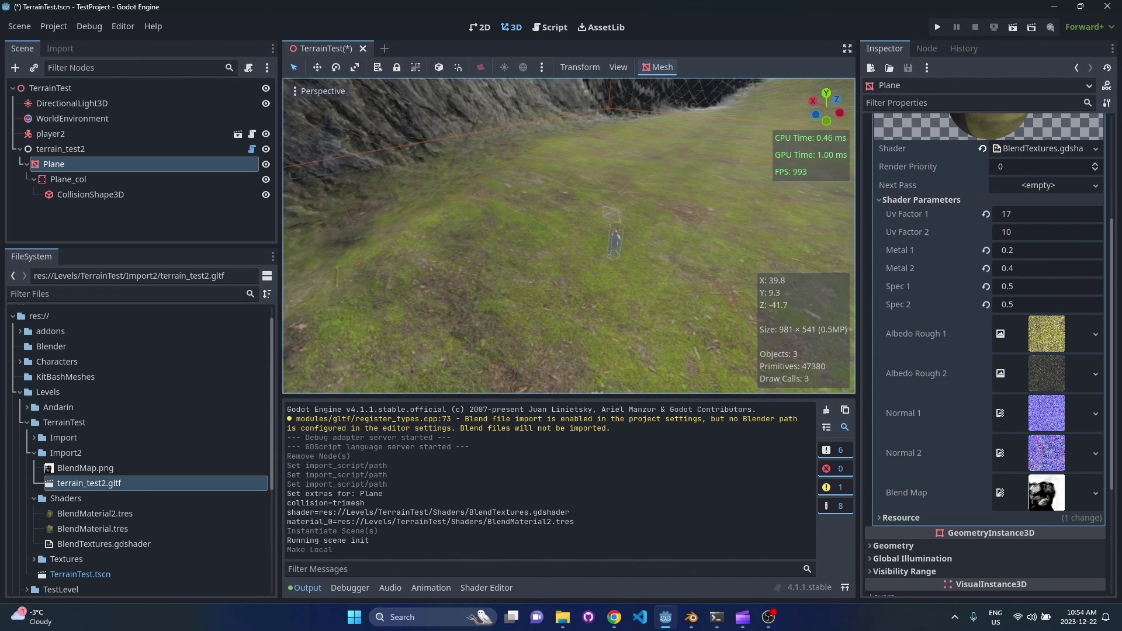
# Inspect the terrain around the player and walk the character across it in the running scene to test the collision
pyautogui.moveTo(569, 236); pyautogui.dragTo(608, 248, button='right')
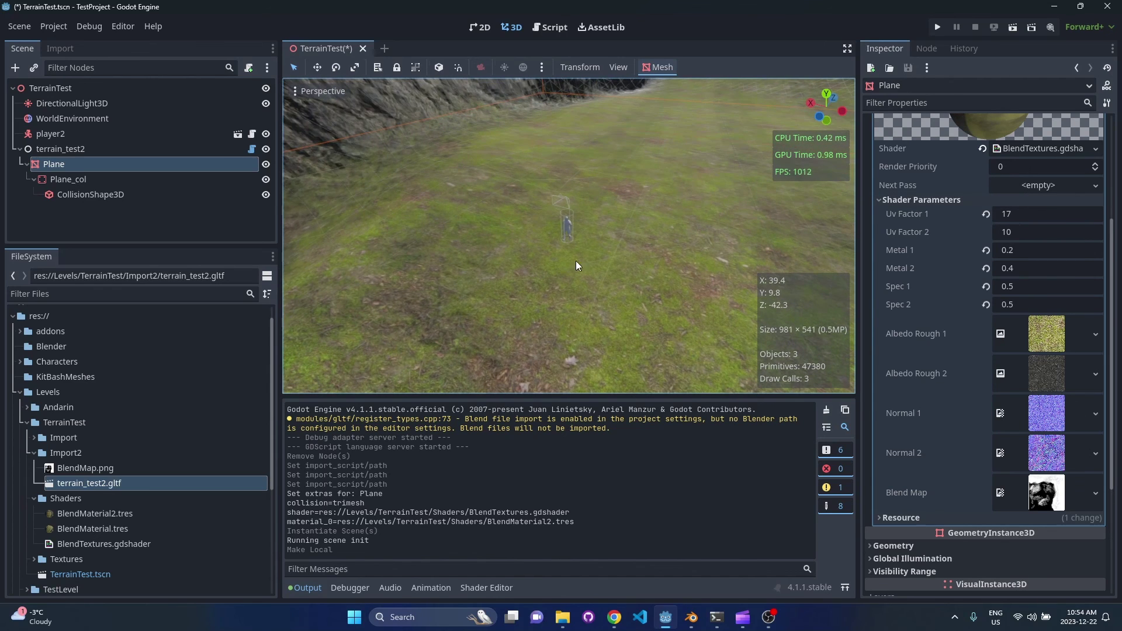
pyautogui.moveTo(576, 266)
pyautogui.mouseDown(button='middle')
pyautogui.moveTo(678, 245)
pyautogui.moveTo(589, 261)
pyautogui.mouseUp(button='middle')
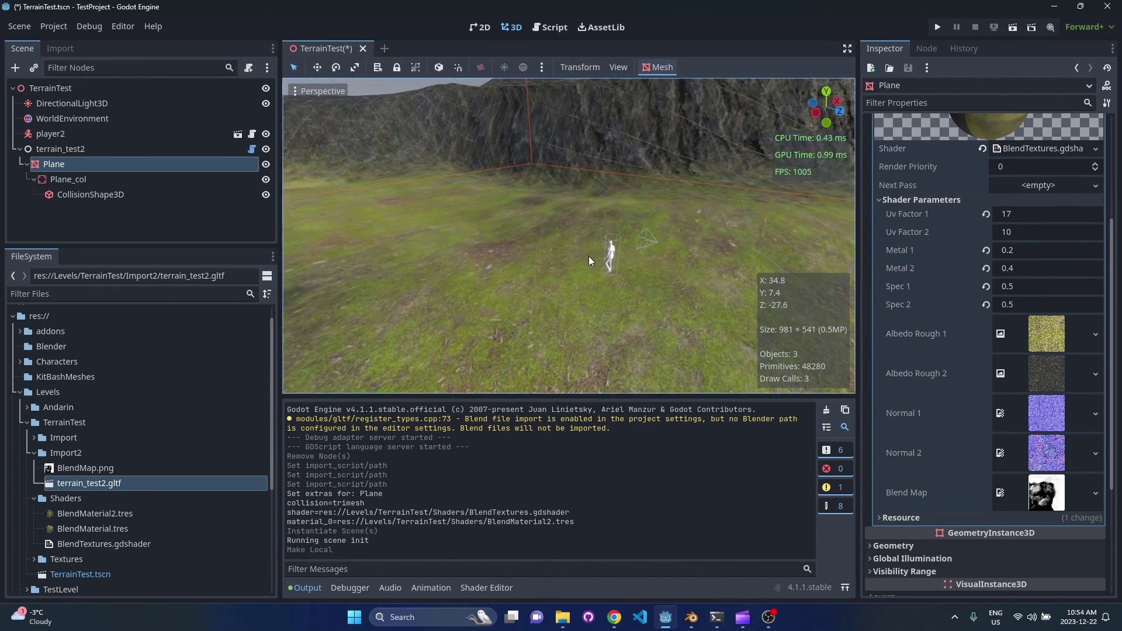
pyautogui.moveTo(589, 262); pyautogui.dragTo(590, 258, button='right')
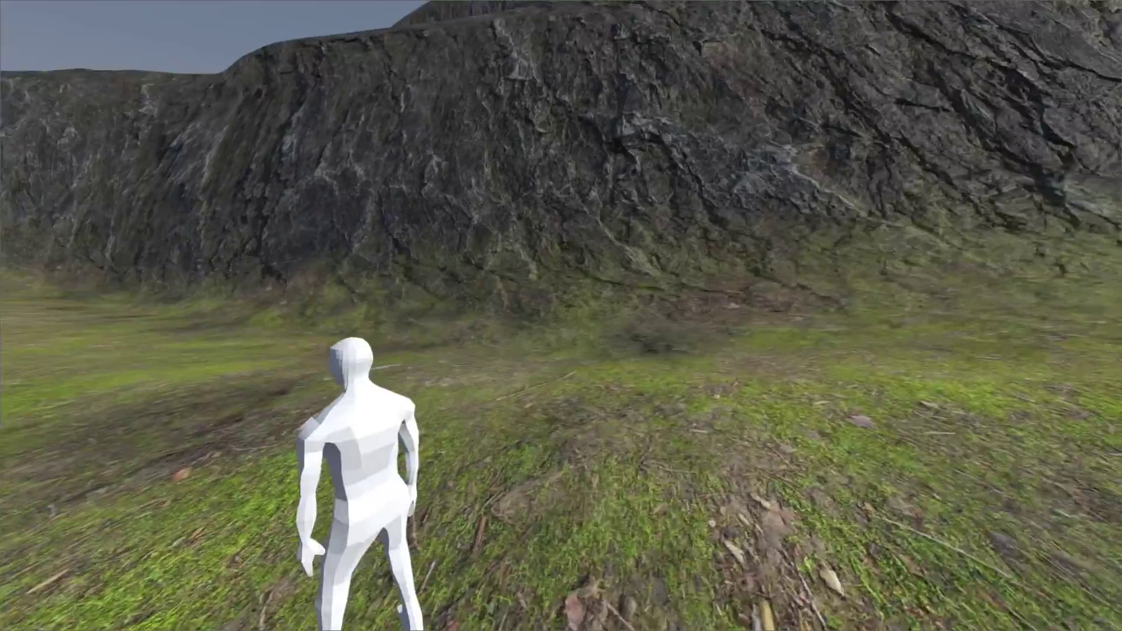
pyautogui.press('w')
pyautogui.press('w')
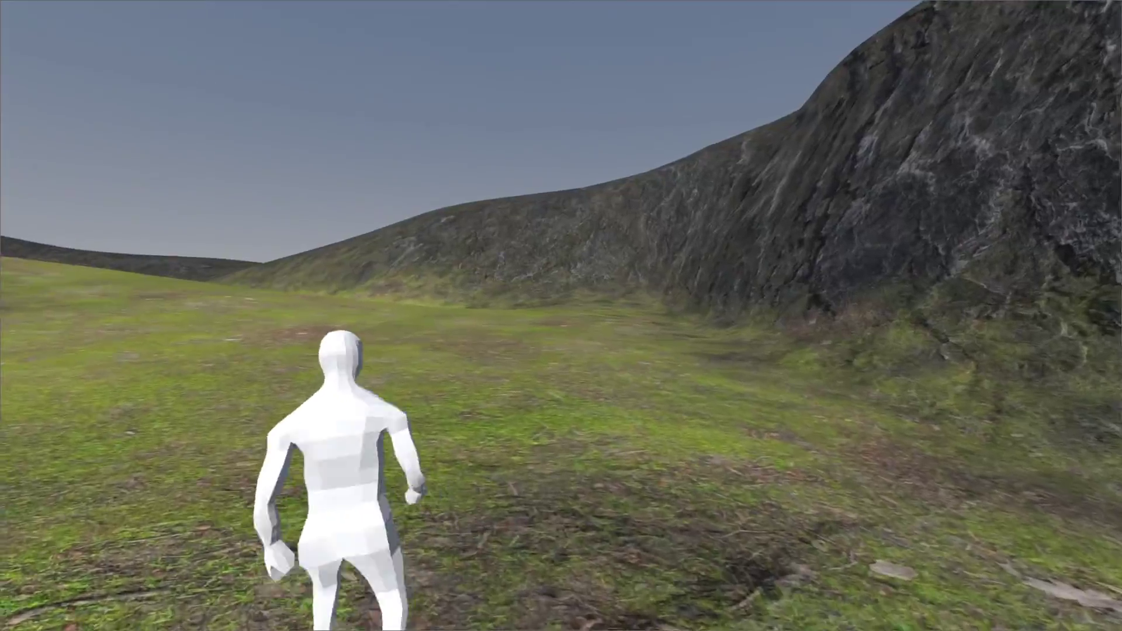
pyautogui.press('w')
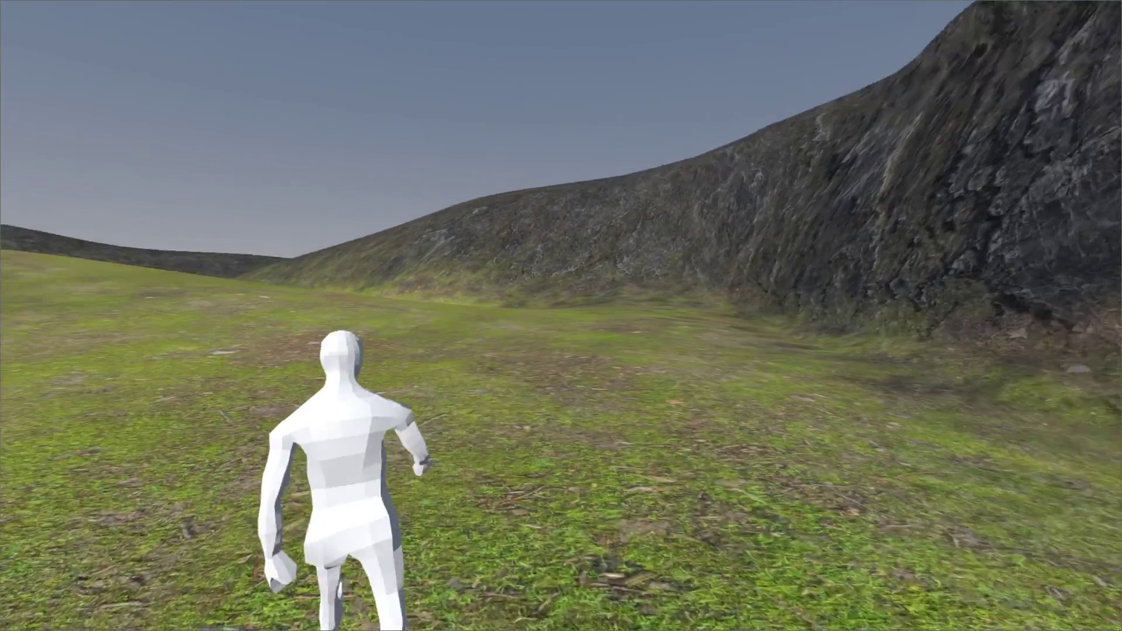
pyautogui.press('w')
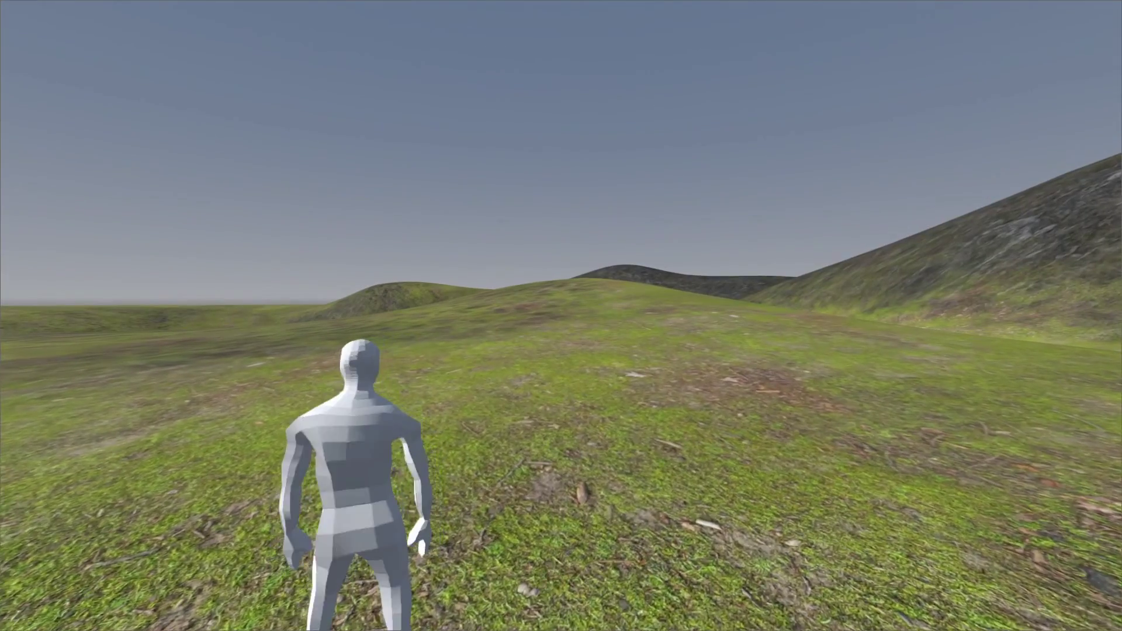